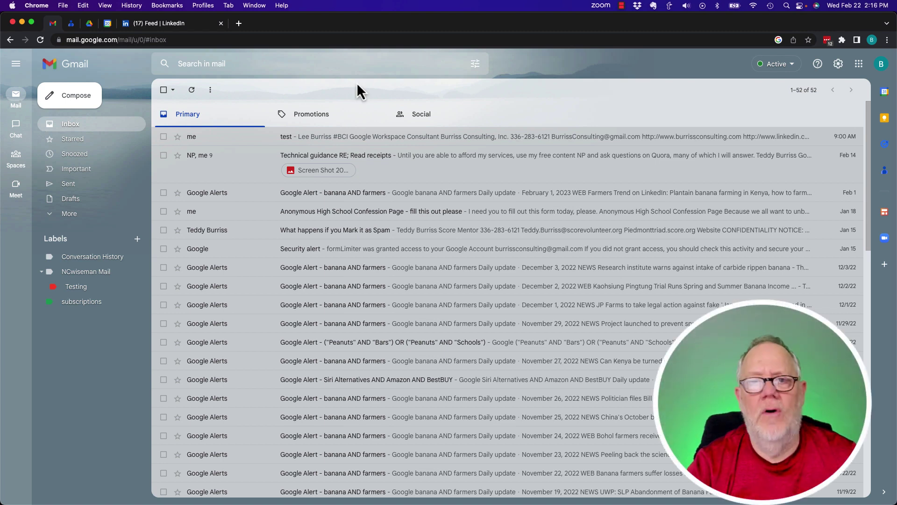
- Browse the Google apps list, then close it
left_click(859, 64)
scroll(821, 233, "down", 4)
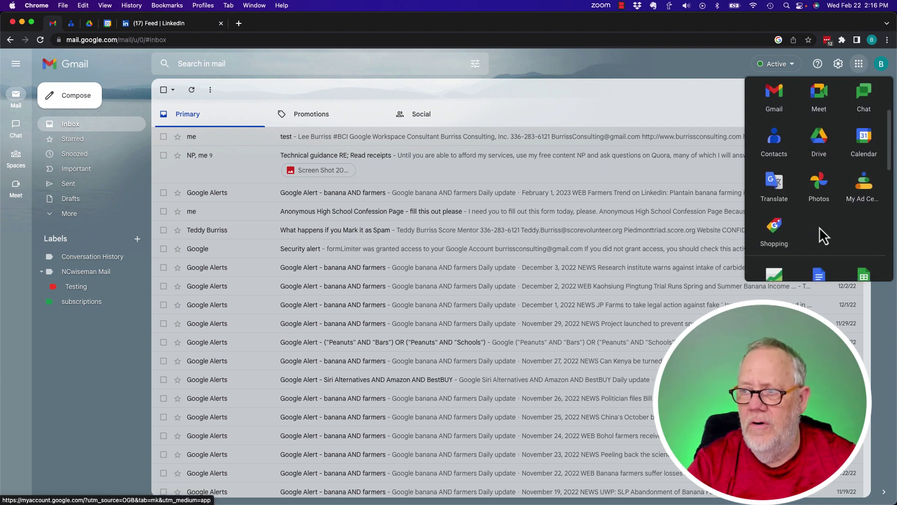
scroll(823, 234, "down", 5)
scroll(822, 235, "down", 4)
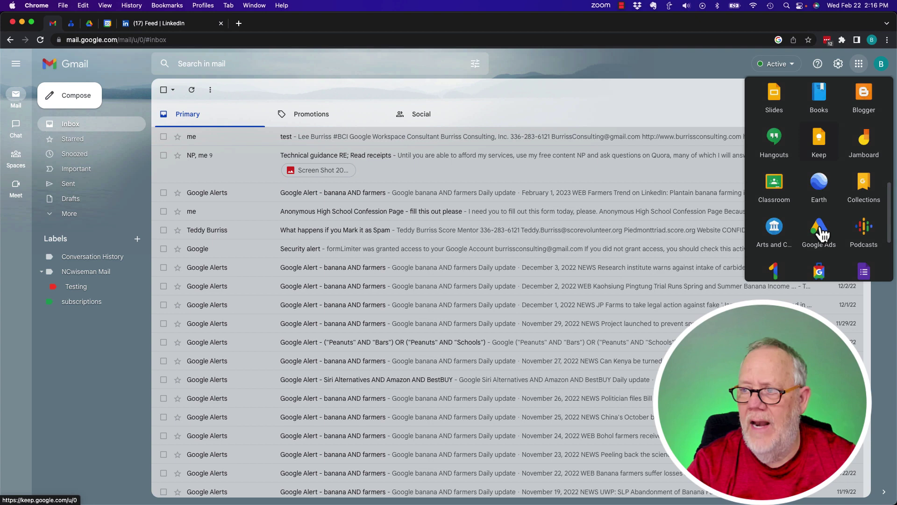
scroll(821, 234, "down", 2)
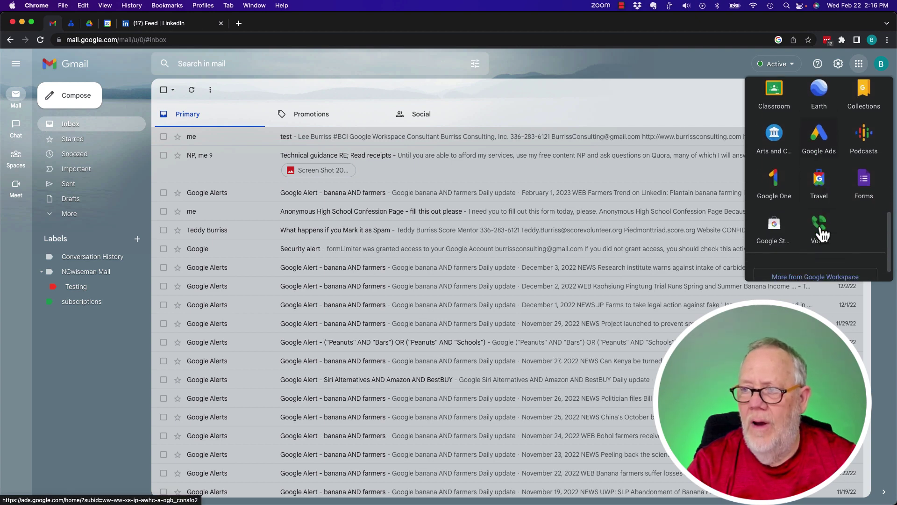
scroll(823, 235, "up", 4)
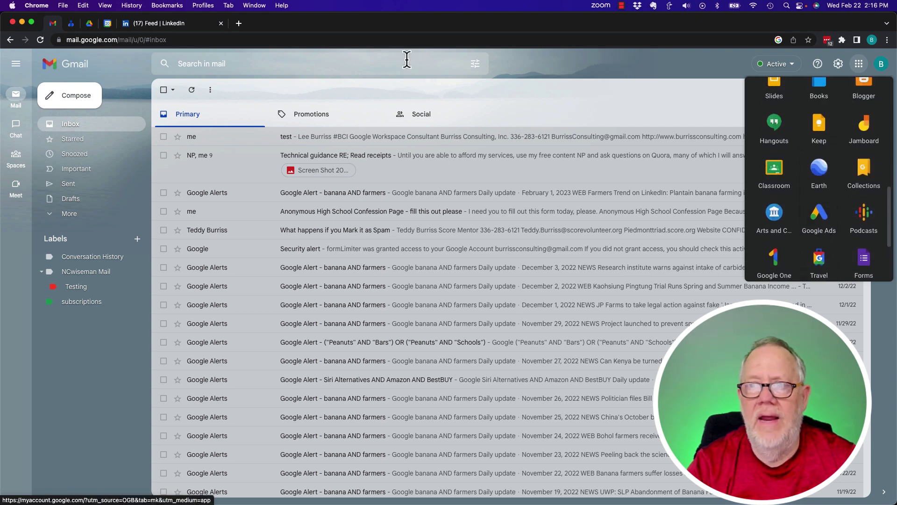
left_click(369, 94)
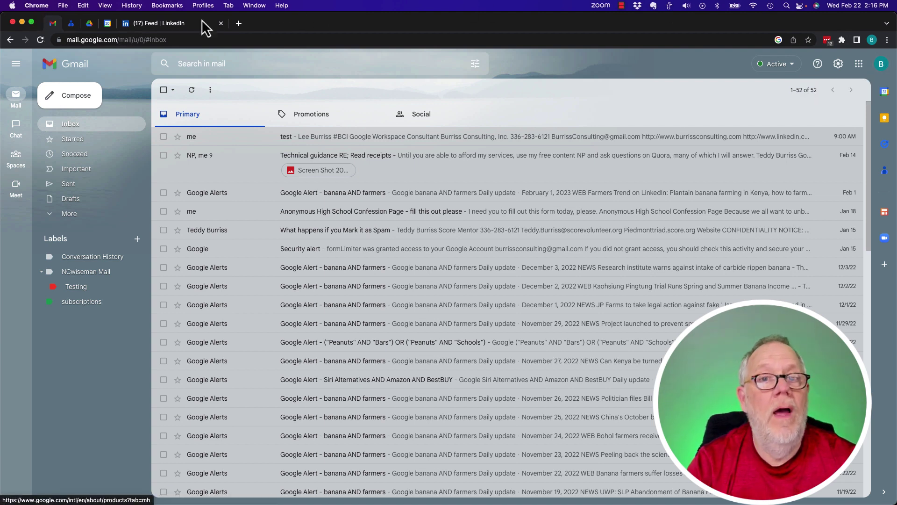
- Search for 'groups' in a new tab and go to the Google Groups site
left_click(242, 24)
type("grou")
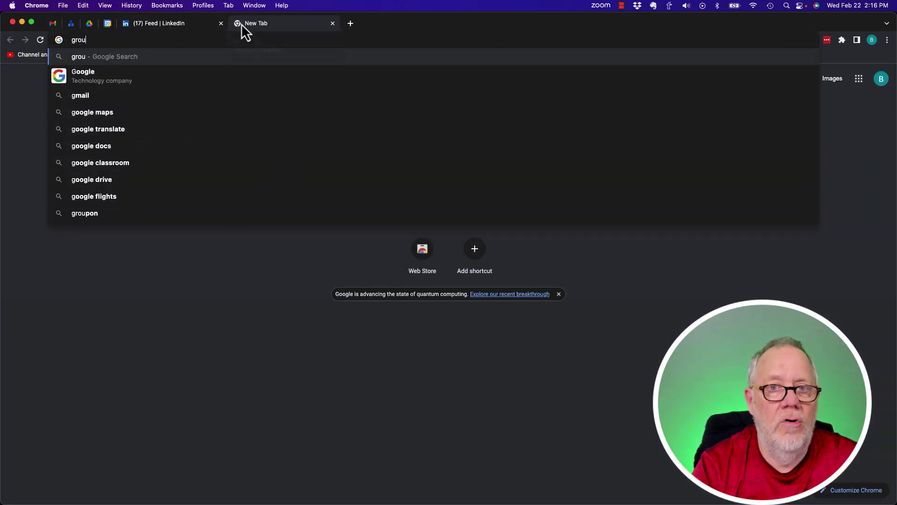
type("ps")
key("Return")
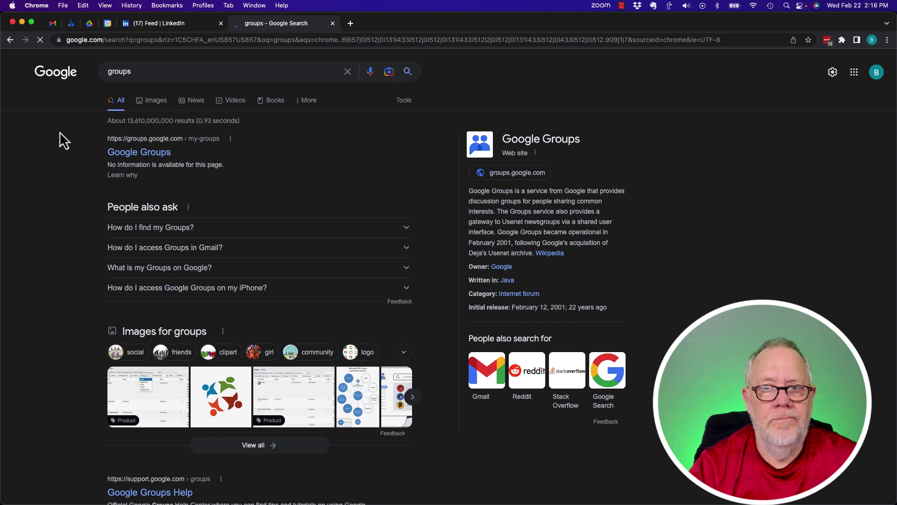
left_click(156, 154)
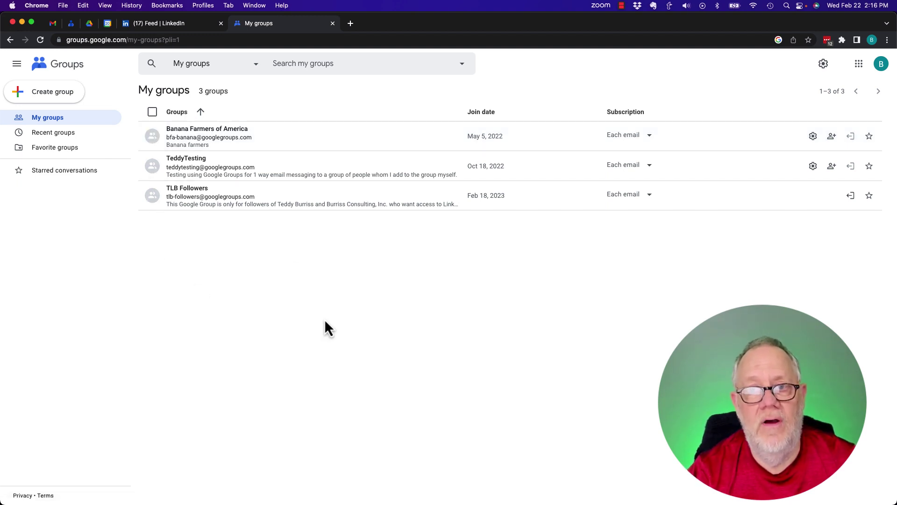
- Start a new group named 'Dust Bunny Collectors', fixing the typo in the name
left_click(52, 94)
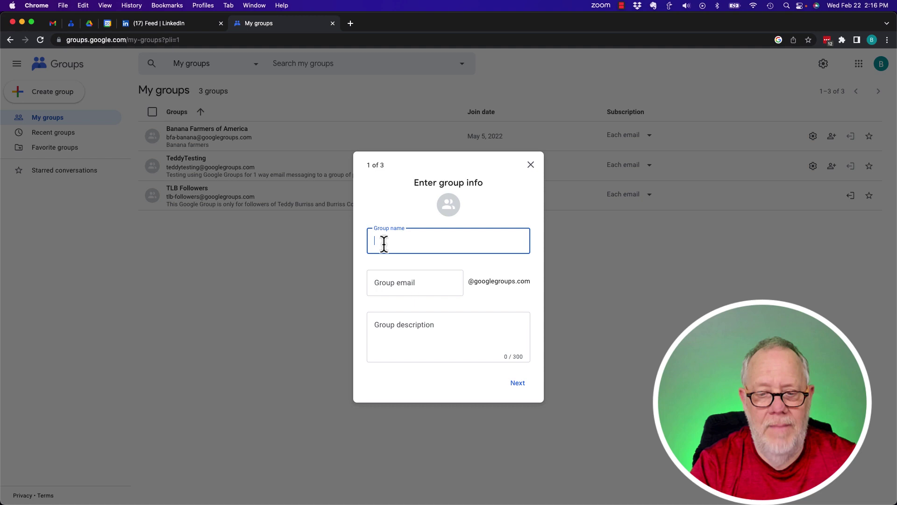
type("DustB")
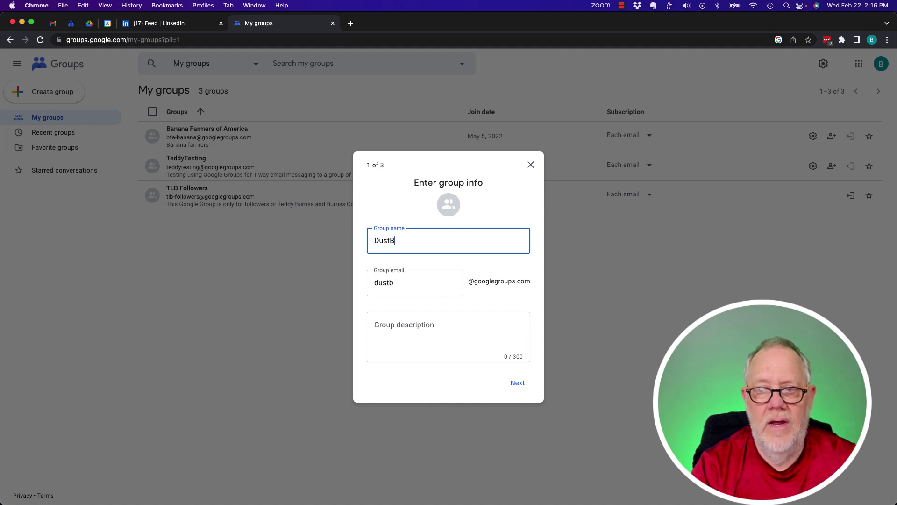
type("unny")
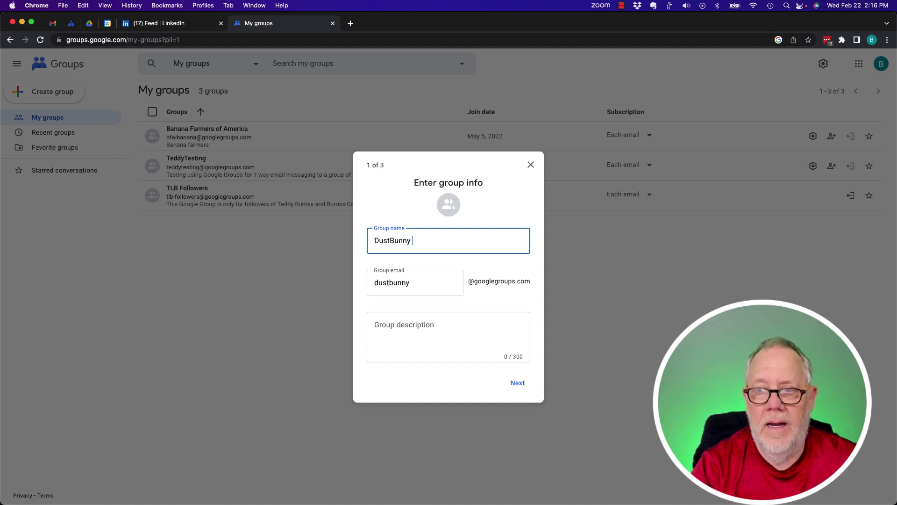
type(" Collecgtor")
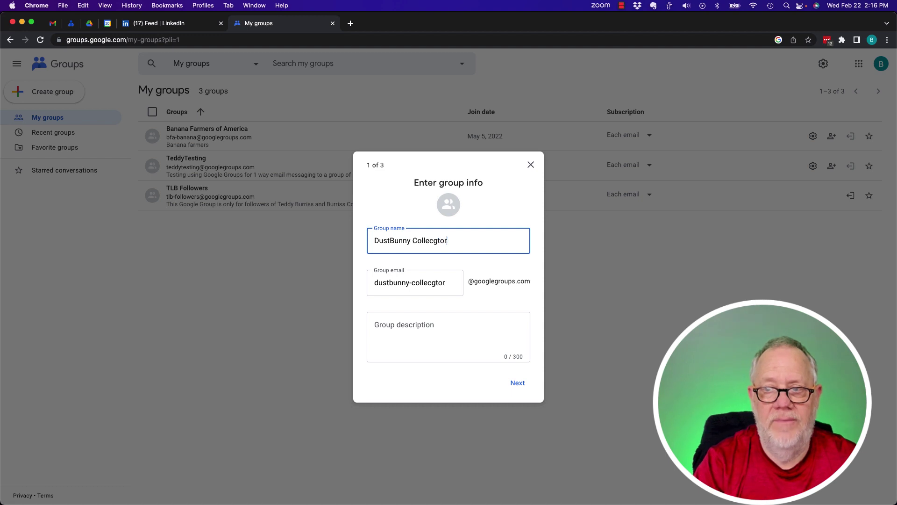
key("BackSpace")
key("BackSpace")
key("BackSpace")
key("BackSpace")
type("tors")
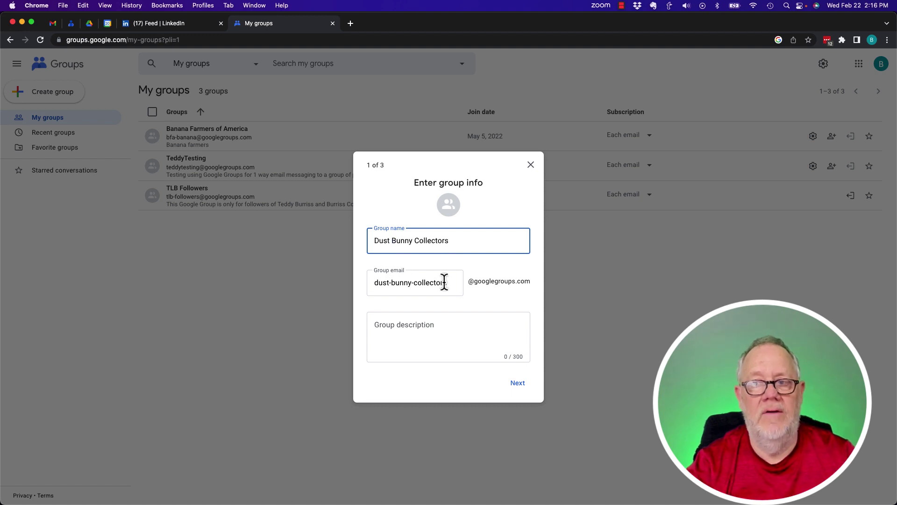
left_click(374, 282)
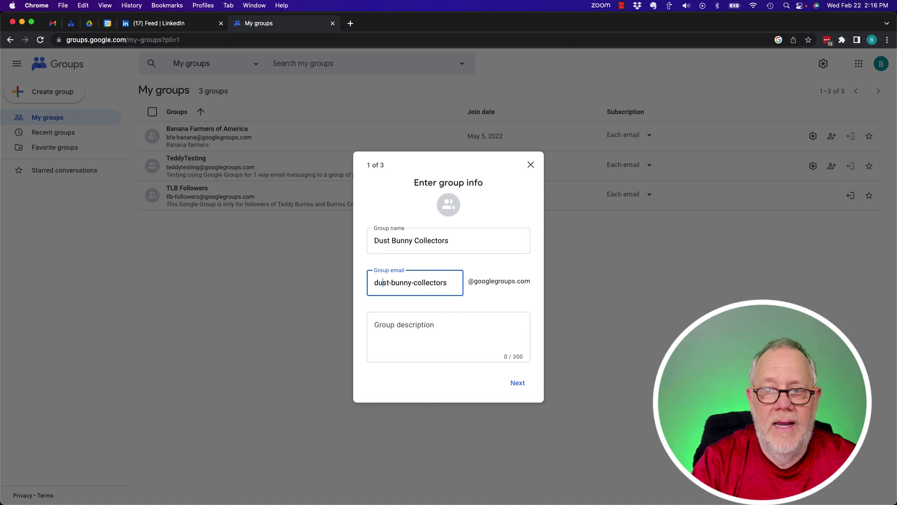
key("Delete")
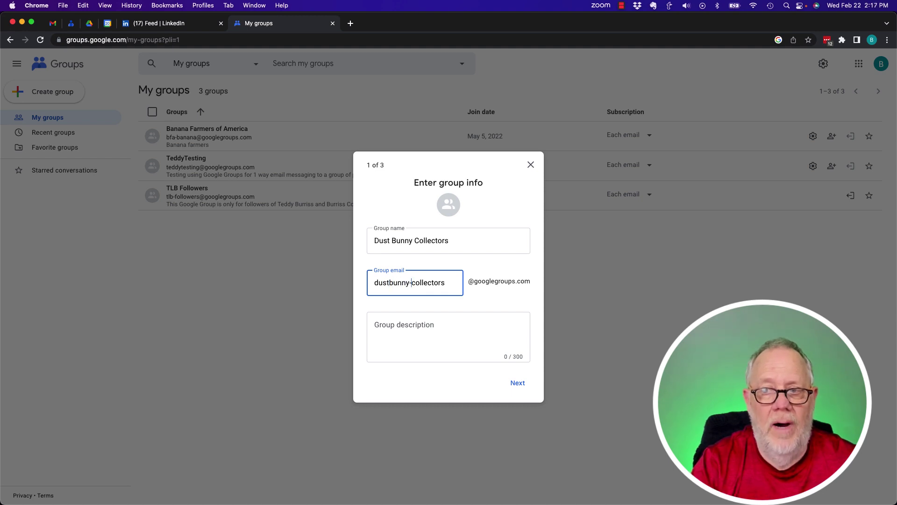
key("Delete")
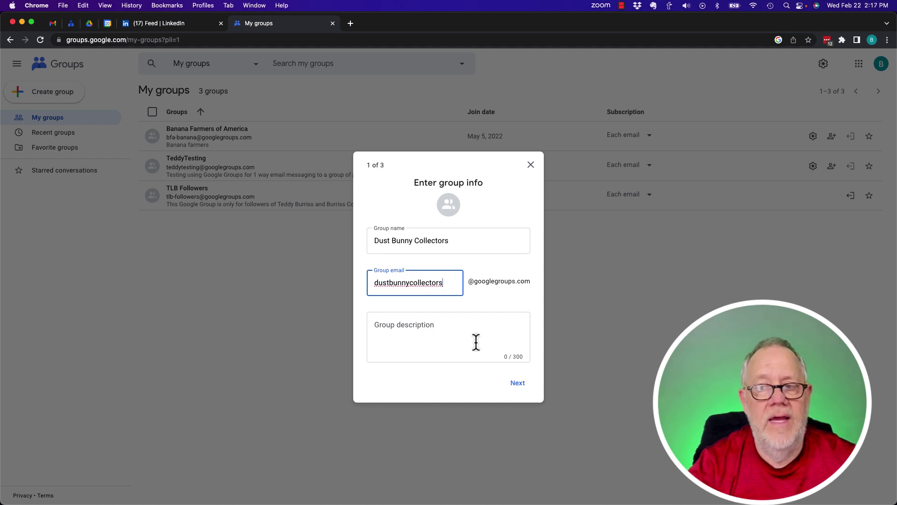
left_click(409, 331)
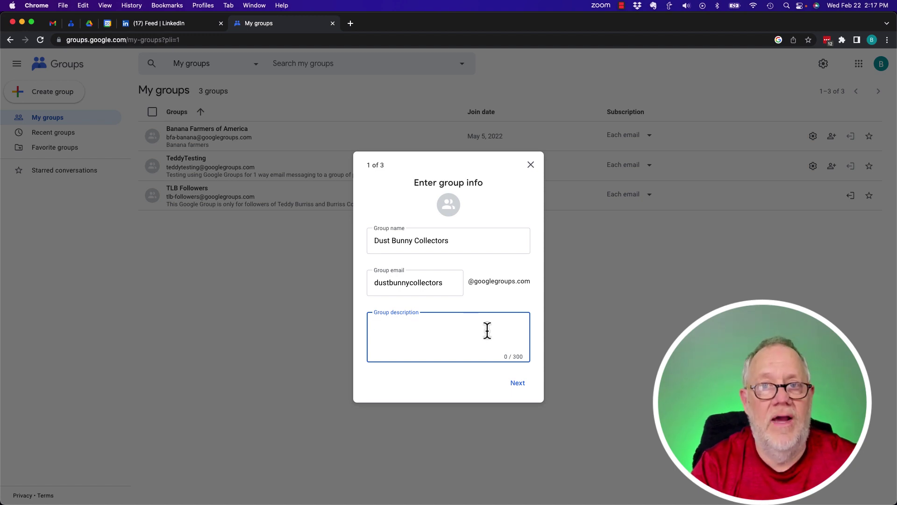
key("super+v")
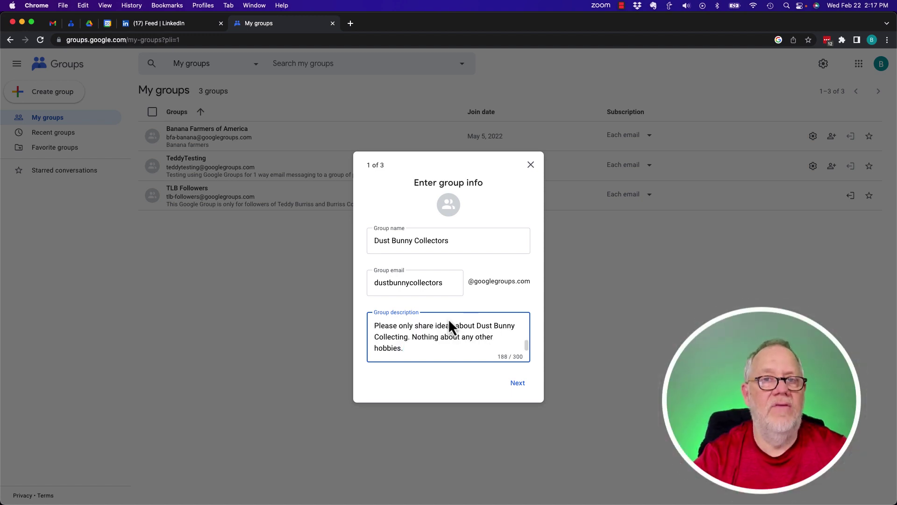
- Set search visibility to Anyone on the web and joining to Anyone can ask
left_click(518, 384)
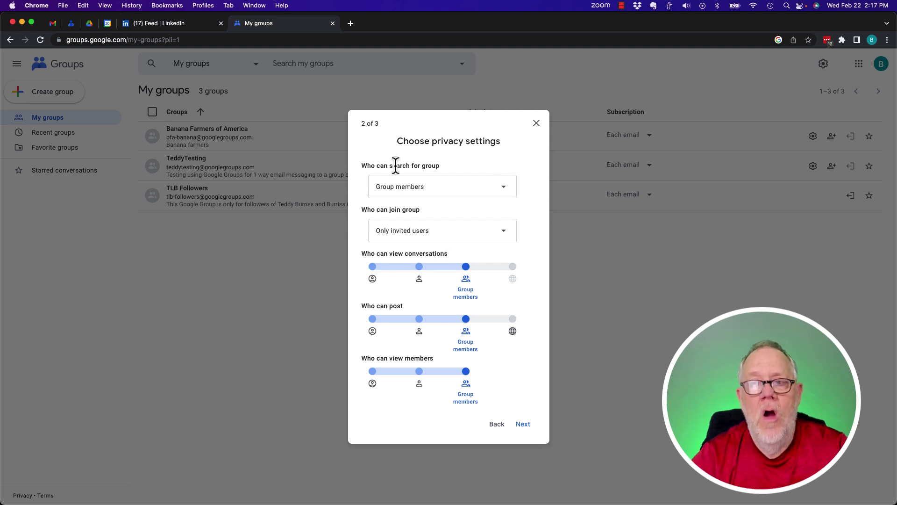
left_click(502, 188)
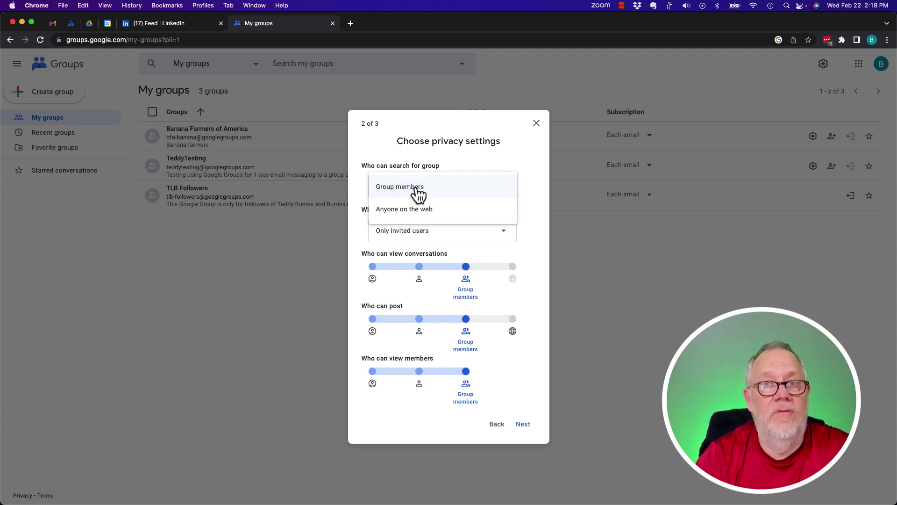
left_click(397, 210)
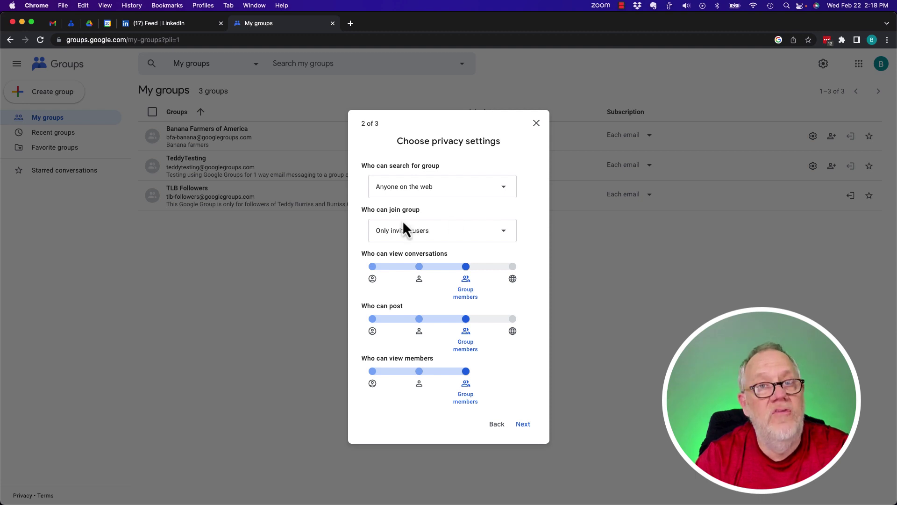
left_click(409, 232)
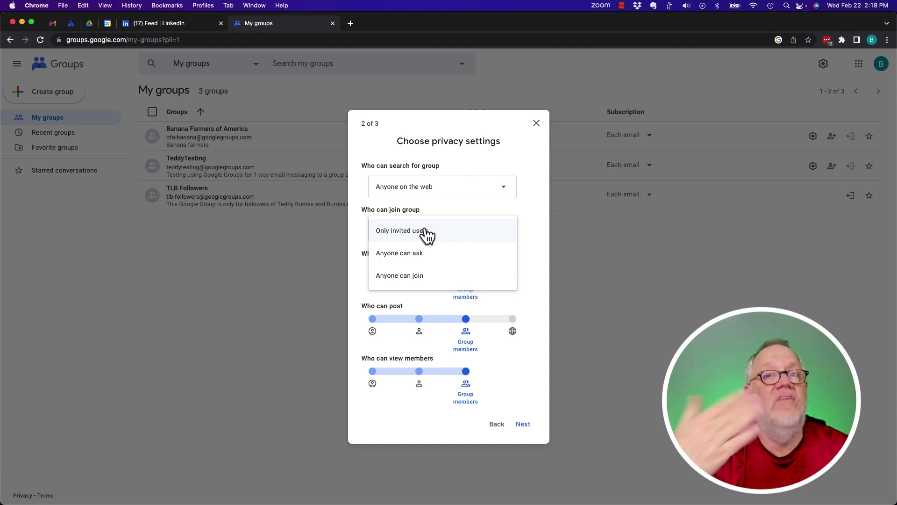
left_click(408, 255)
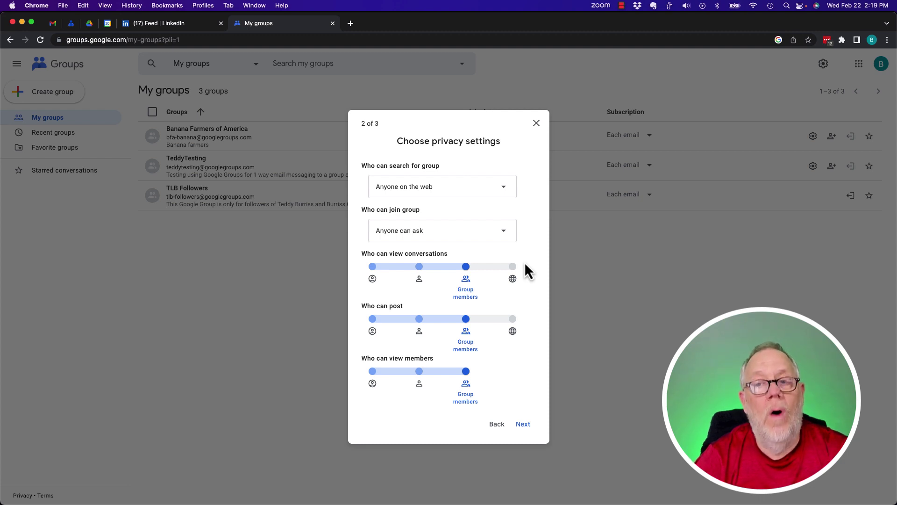
- Limit who can view conversations to Group members
double_click(410, 254)
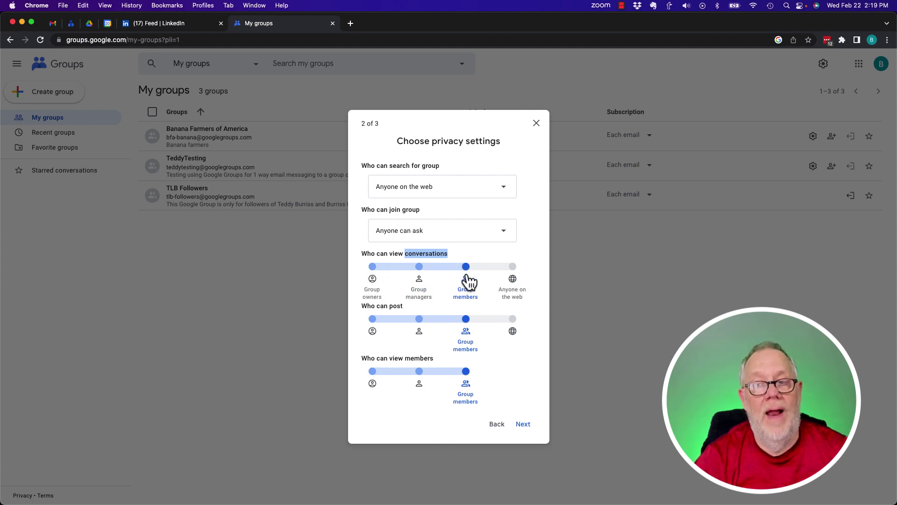
left_click(514, 269)
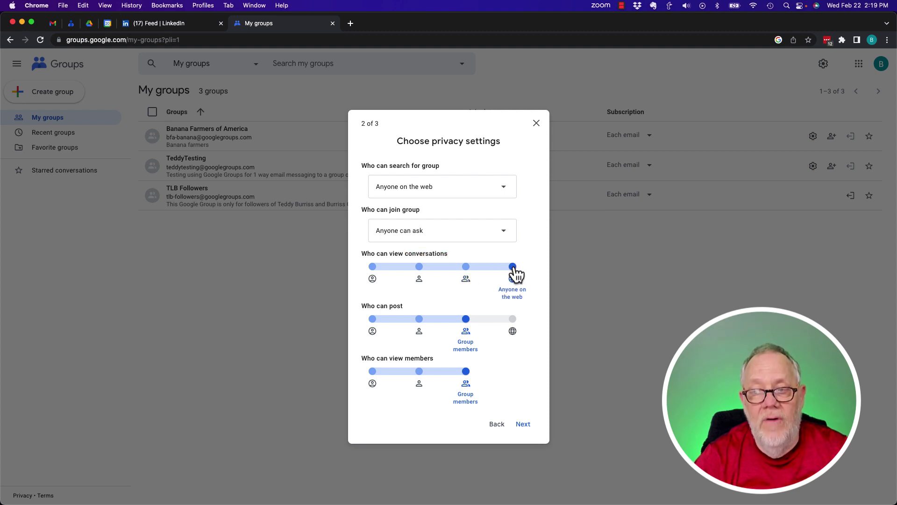
left_click(418, 271)
left_click(372, 268)
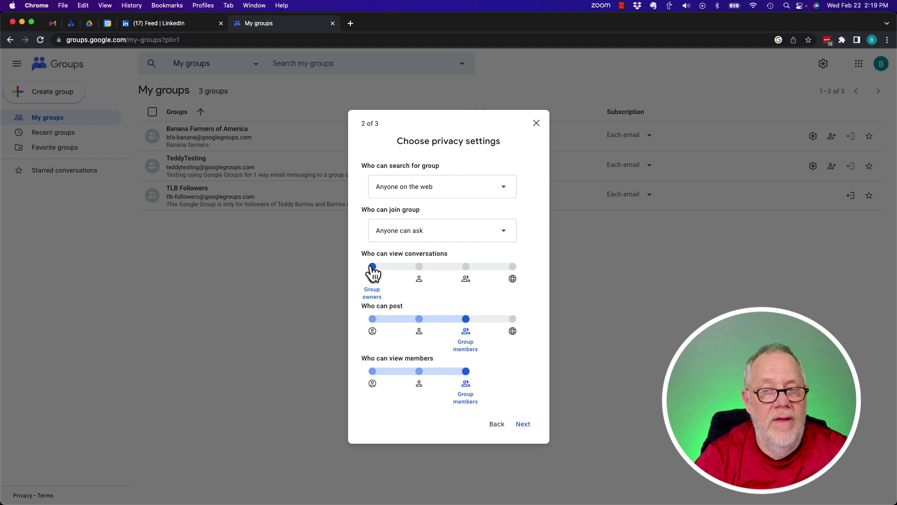
left_click(467, 268)
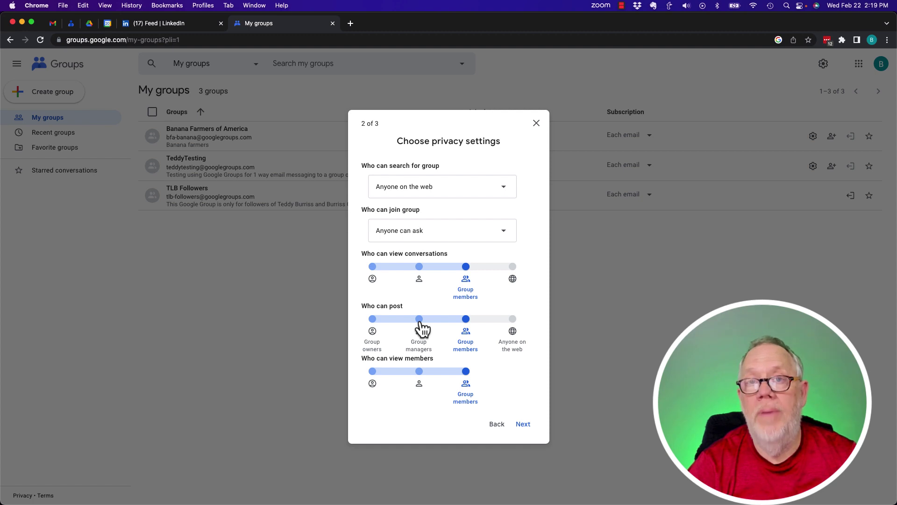
- Set both posting and viewing the member list to Group members
left_click(373, 319)
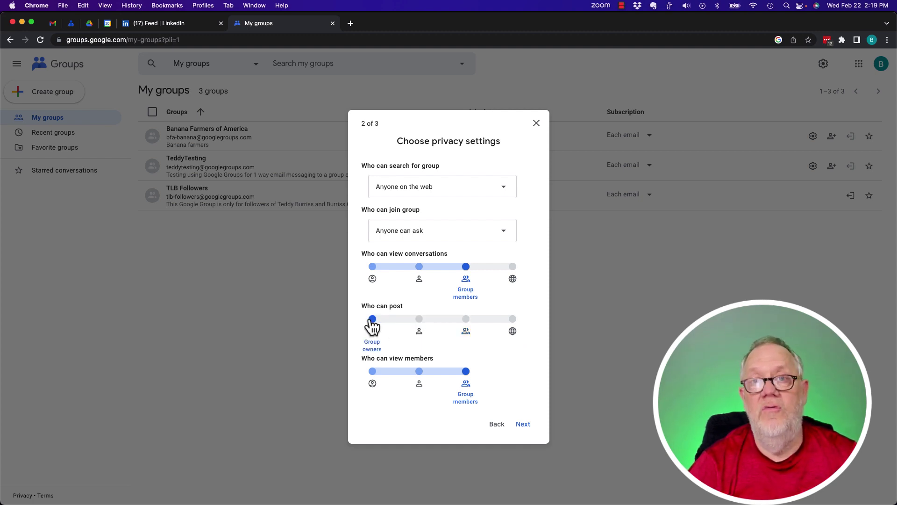
left_click(420, 321)
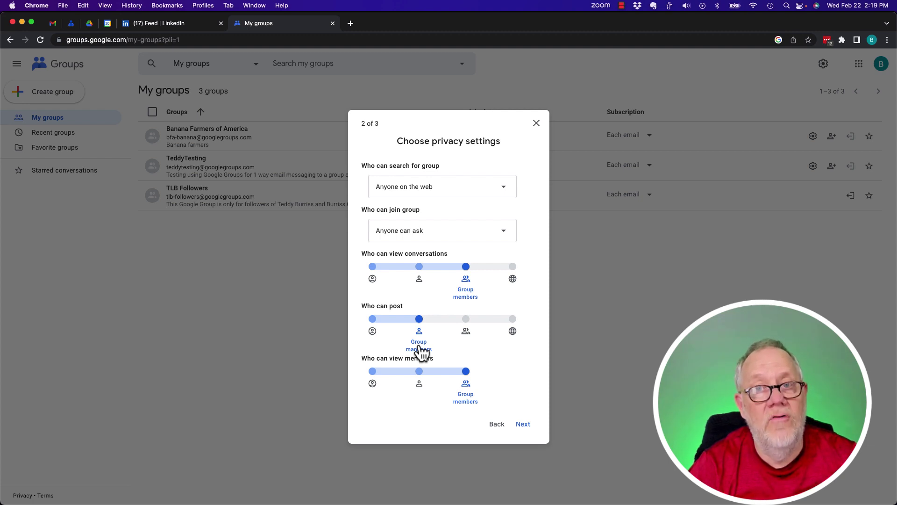
left_click(466, 320)
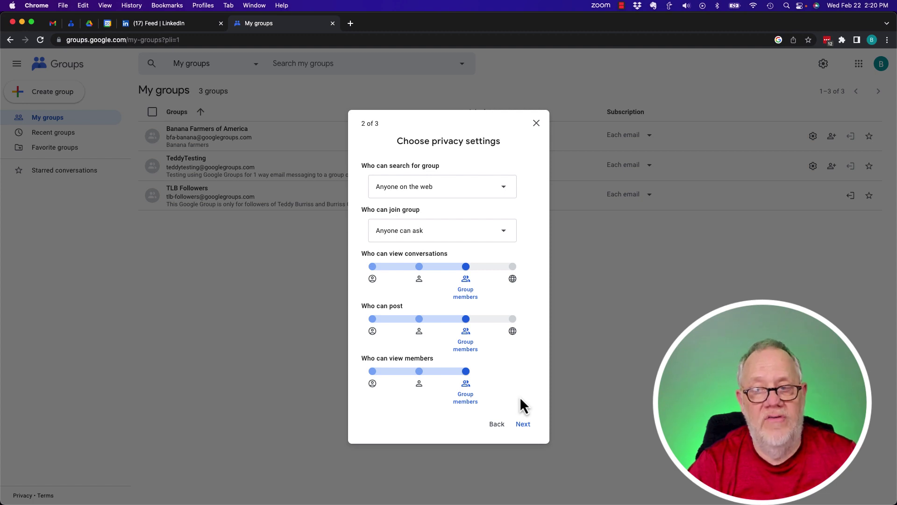
left_click(372, 372)
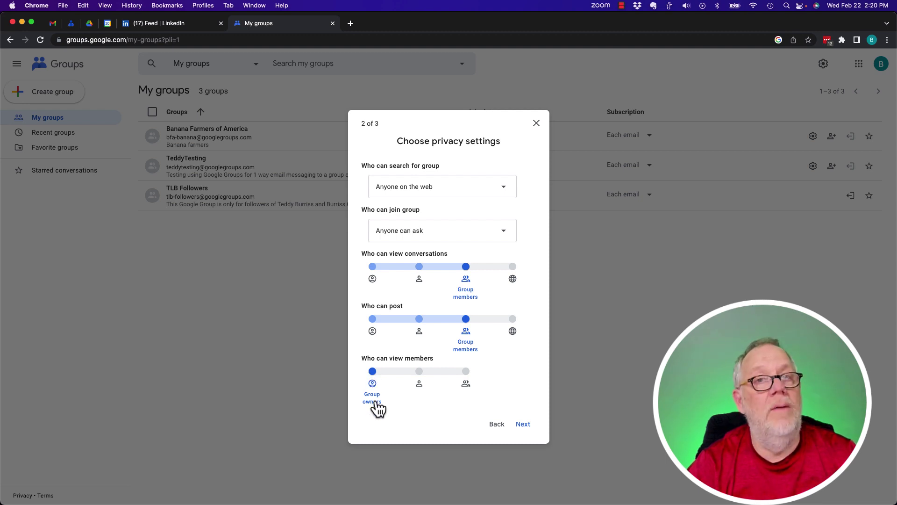
left_click(419, 371)
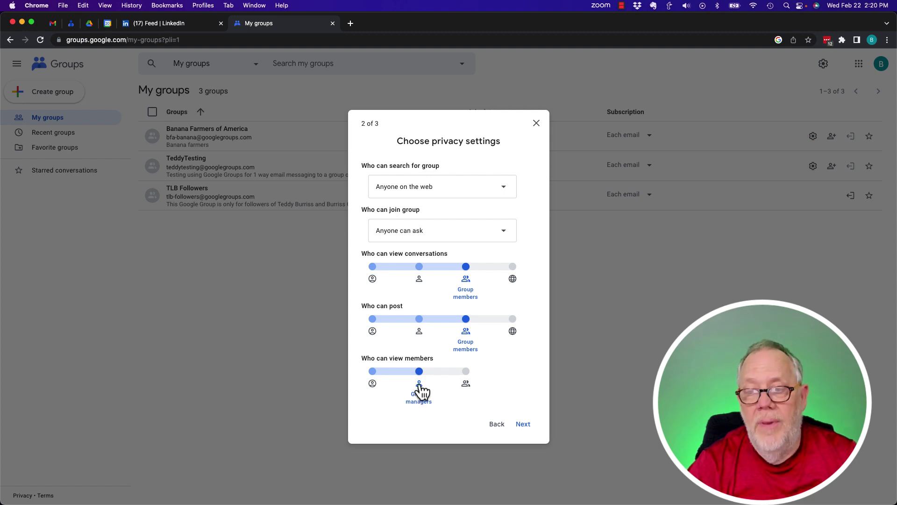
left_click(466, 372)
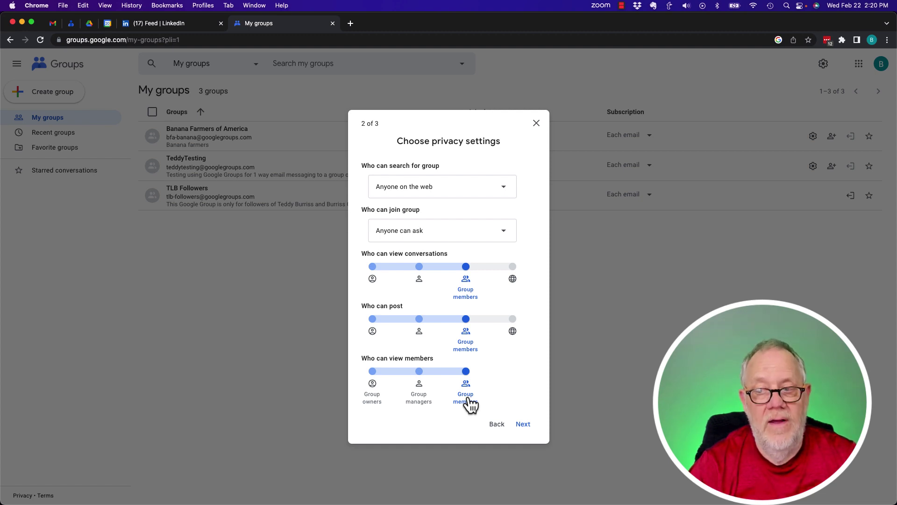
- Advance to the add-members step and add three contacts from autocomplete suggestions
left_click(524, 425)
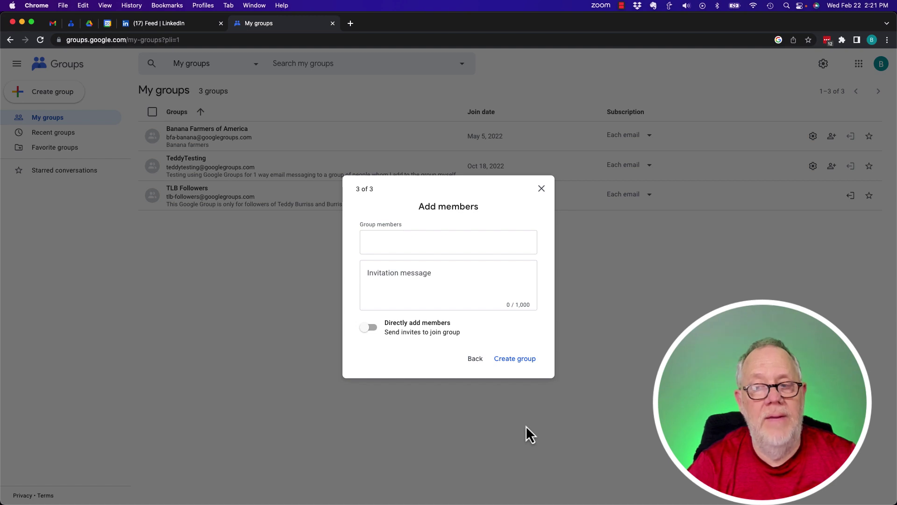
left_click(394, 238)
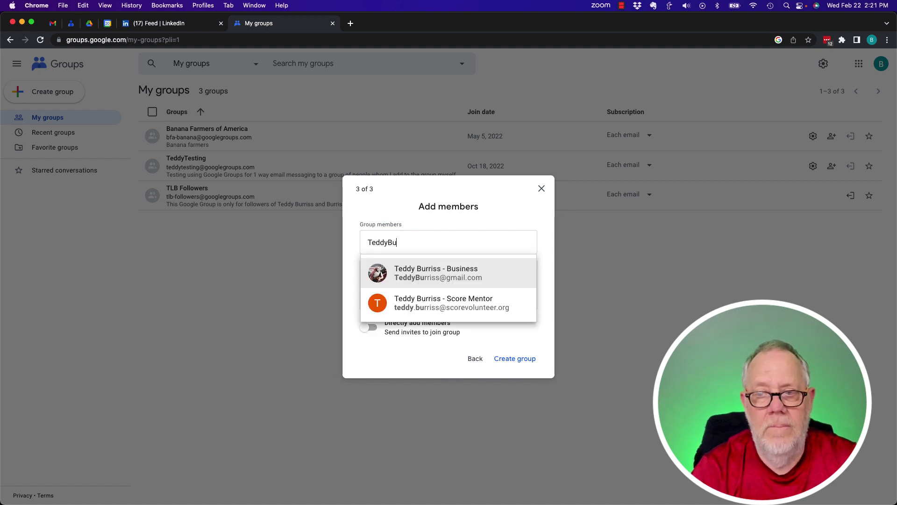
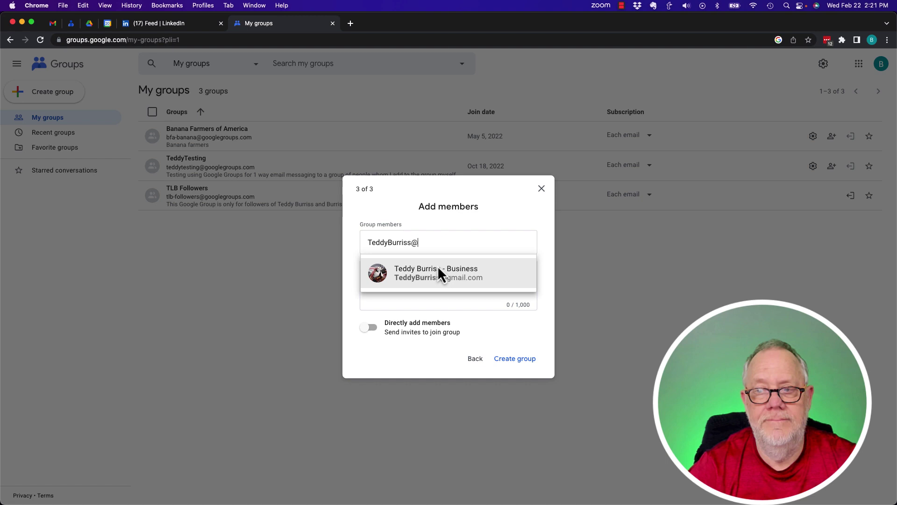
left_click(437, 269)
type("NC")
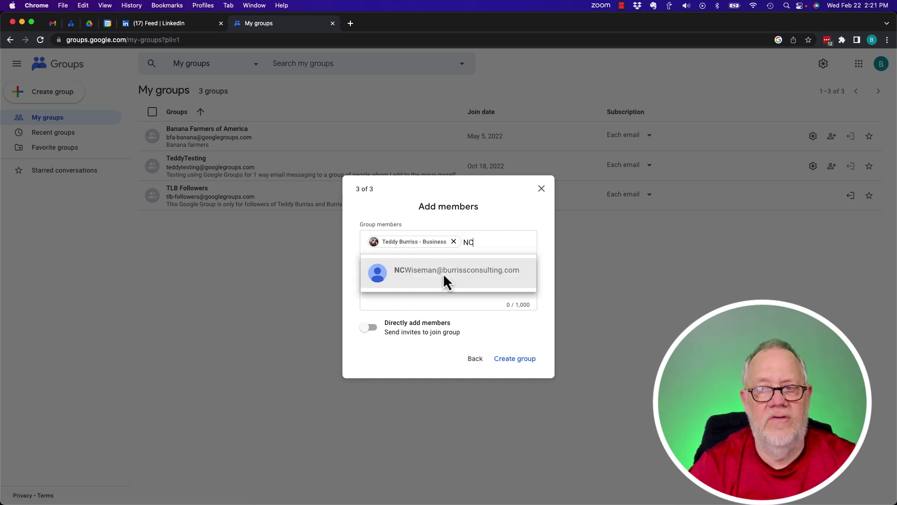
left_click(443, 272)
type("Ted")
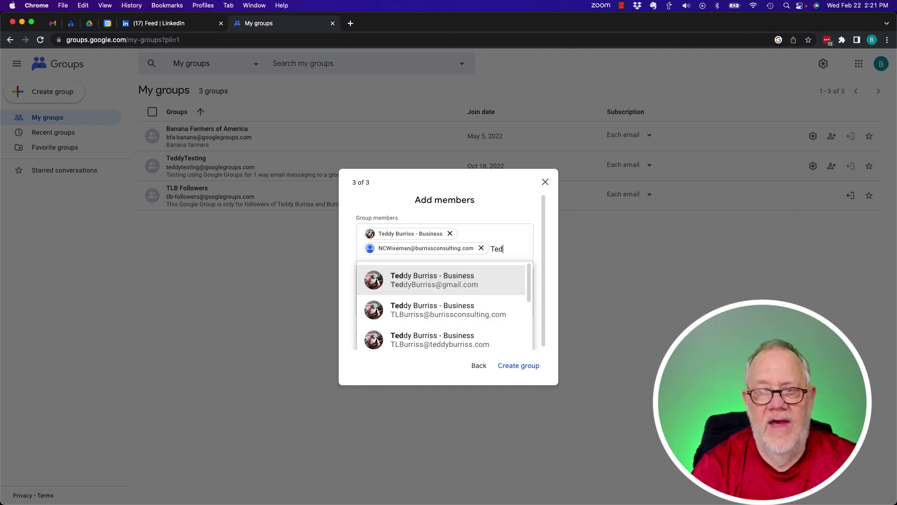
left_click(433, 309)
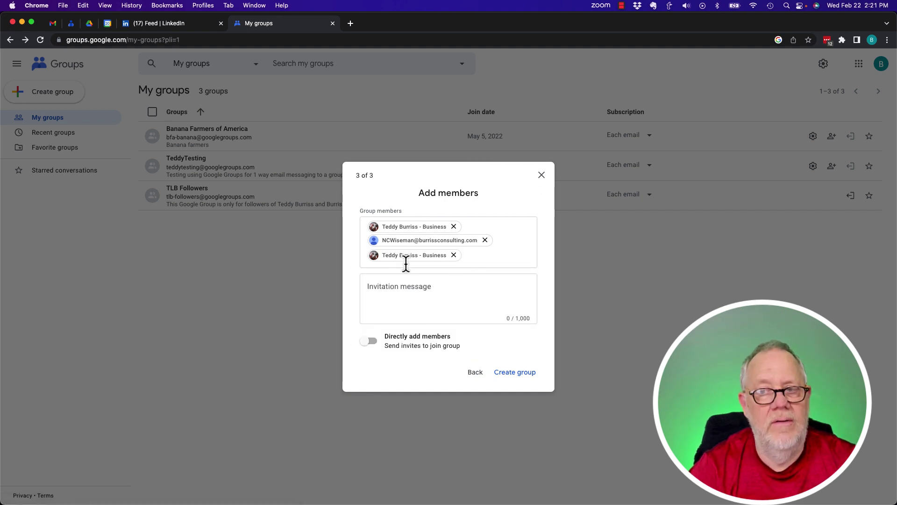
- Write the 274-character welcome message and set members' subscription to Digest
left_click(395, 290)
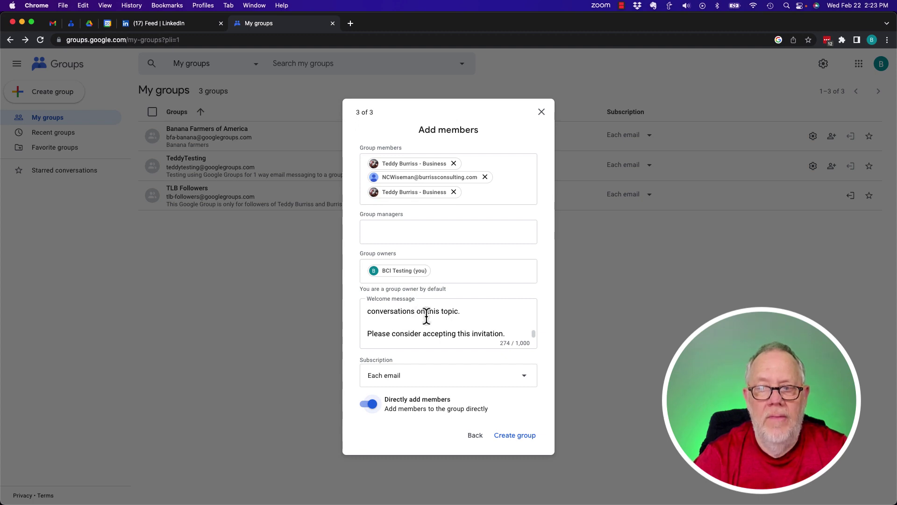
left_click(397, 379)
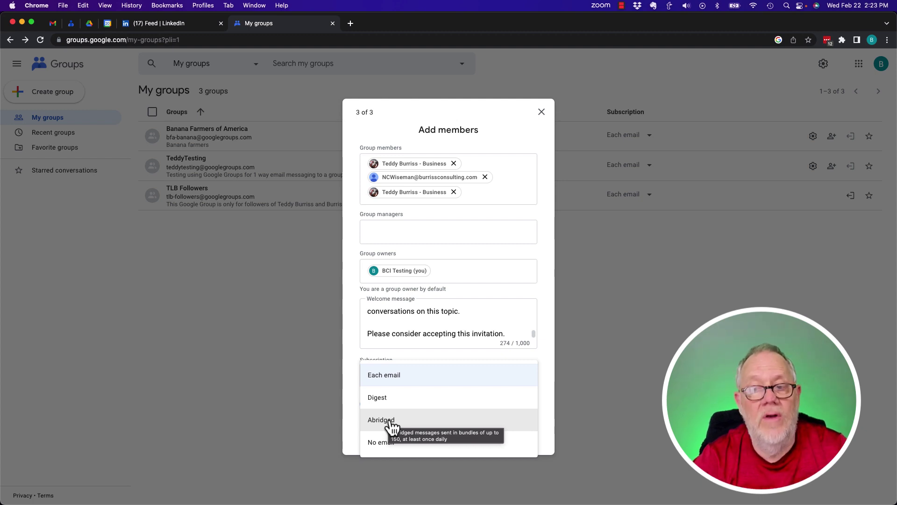
left_click(400, 399)
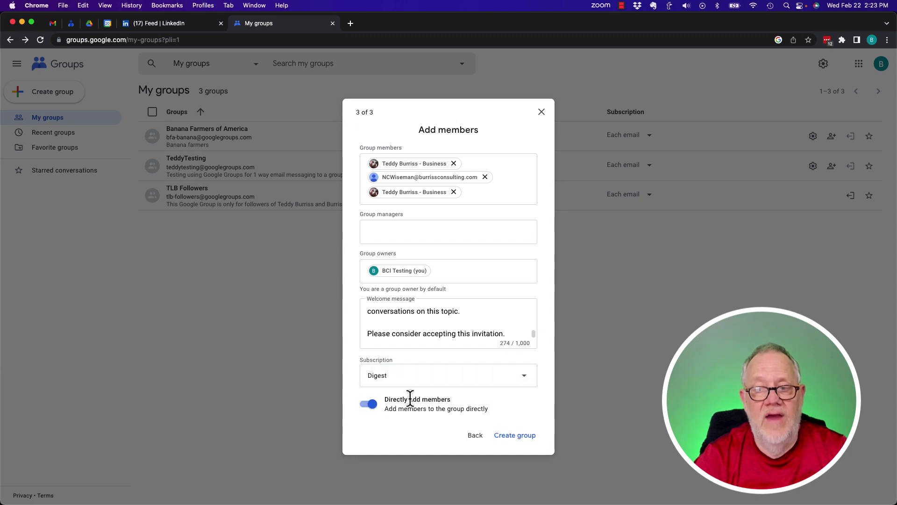
left_click(388, 384)
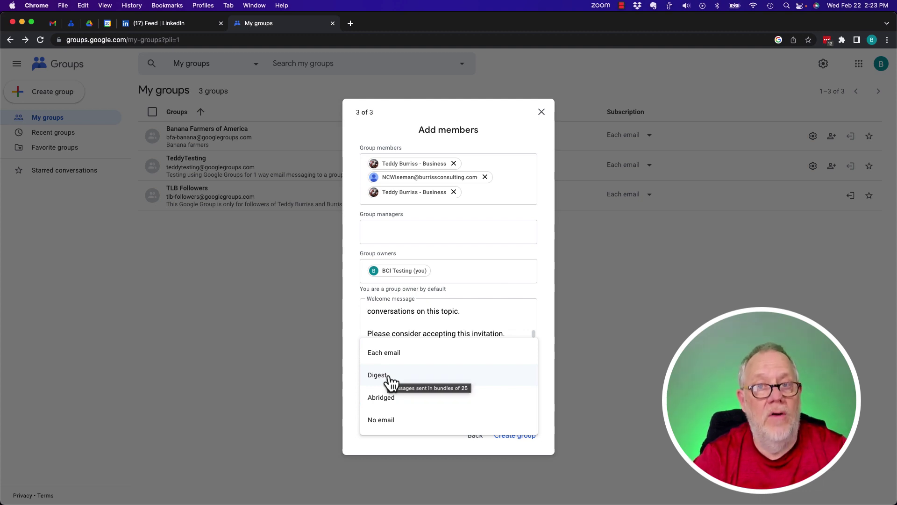
left_click(397, 360)
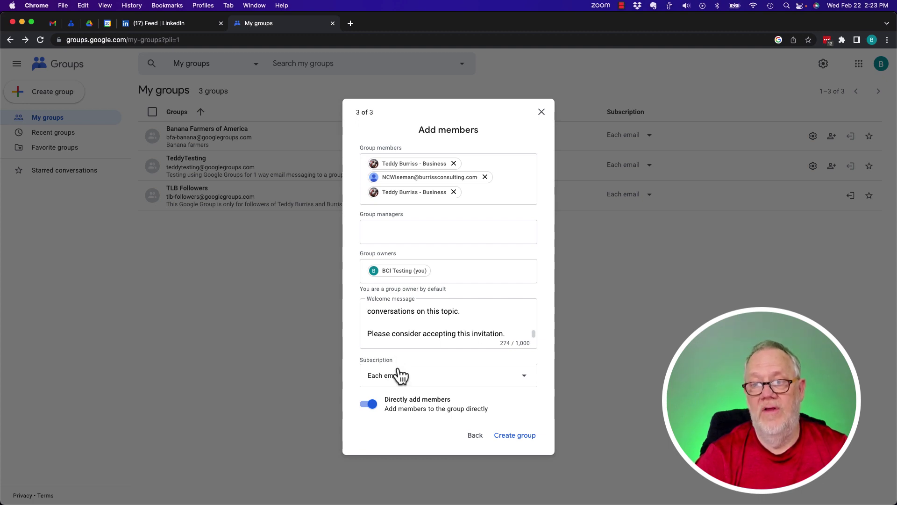
left_click(395, 376)
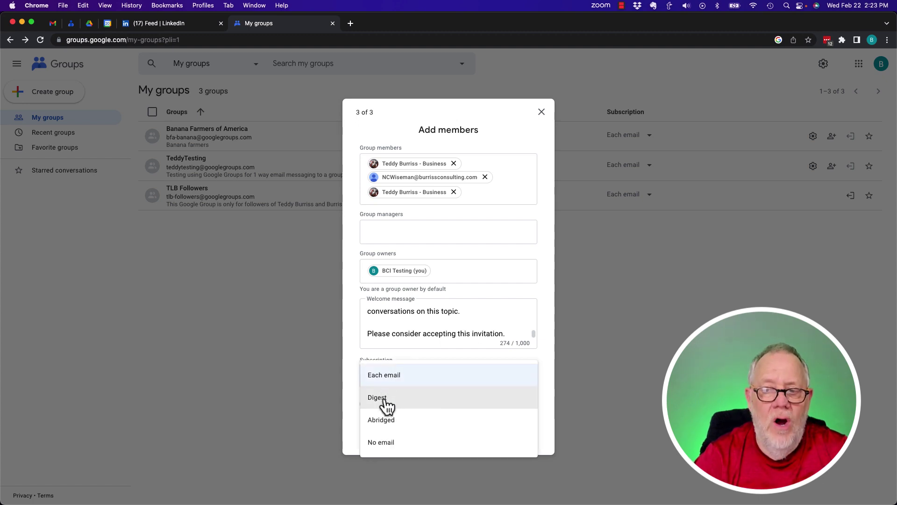
left_click(385, 400)
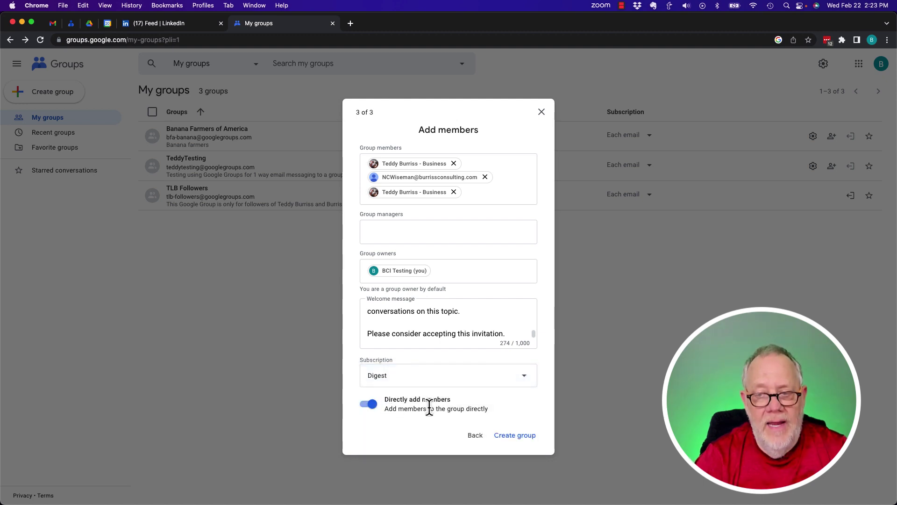
- Create the group after the reCAPTCHA check, then highlight its email and name in the summary
left_click(516, 441)
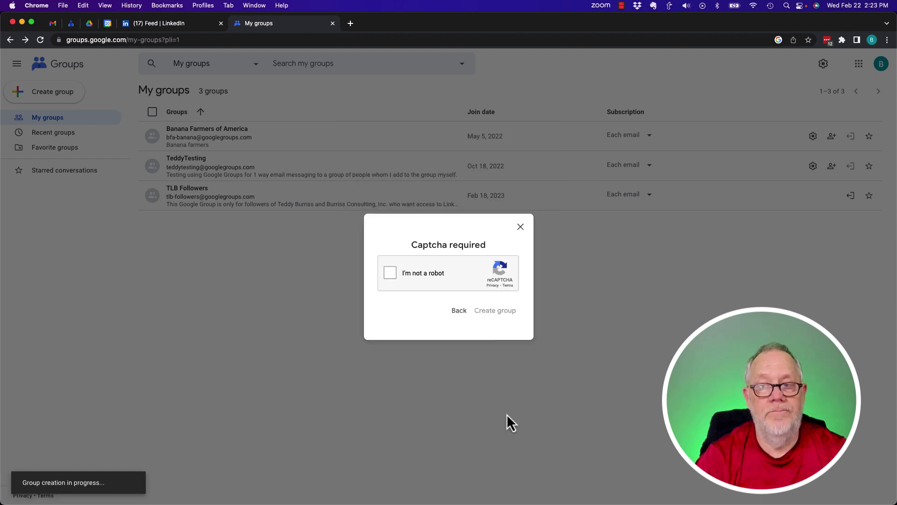
left_click(396, 277)
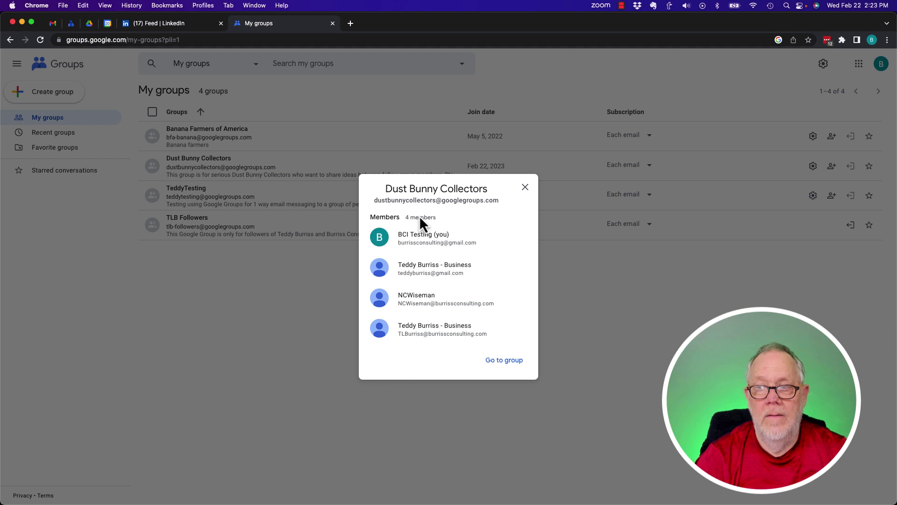
left_click_drag(381, 200, 481, 206)
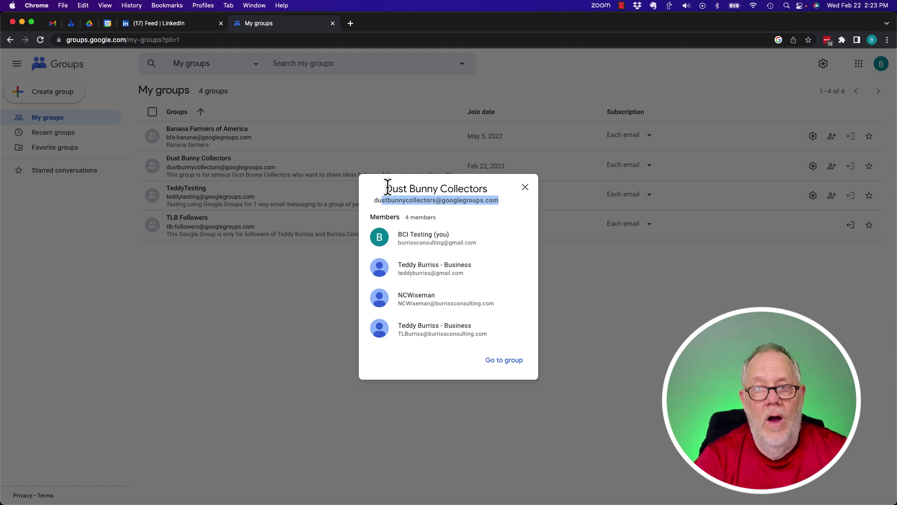
left_click_drag(385, 189, 507, 190)
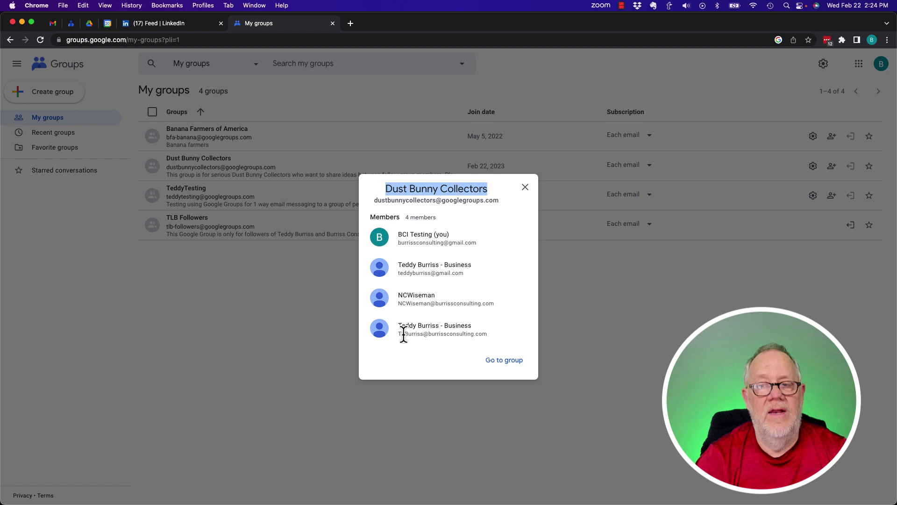
- Open Dust Bunny Collectors' General settings and highlight the dustbunnycollectors email field
left_click(508, 363)
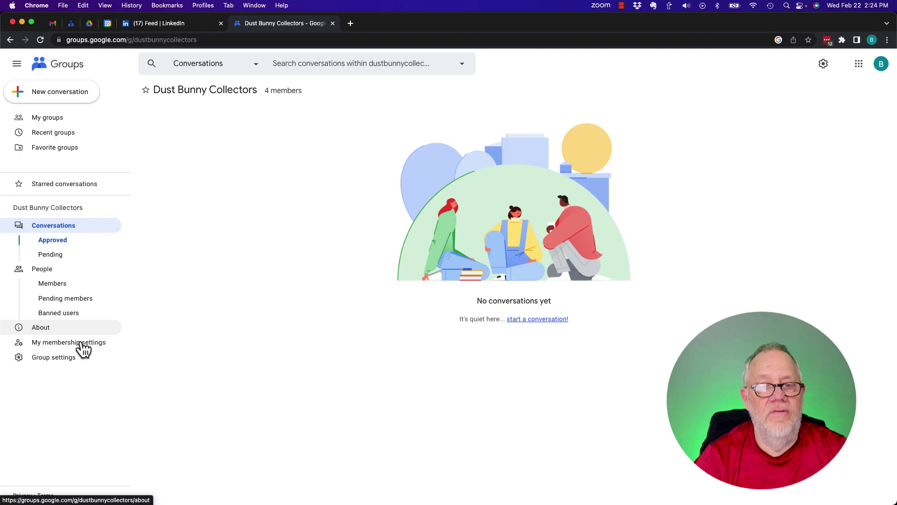
left_click(60, 356)
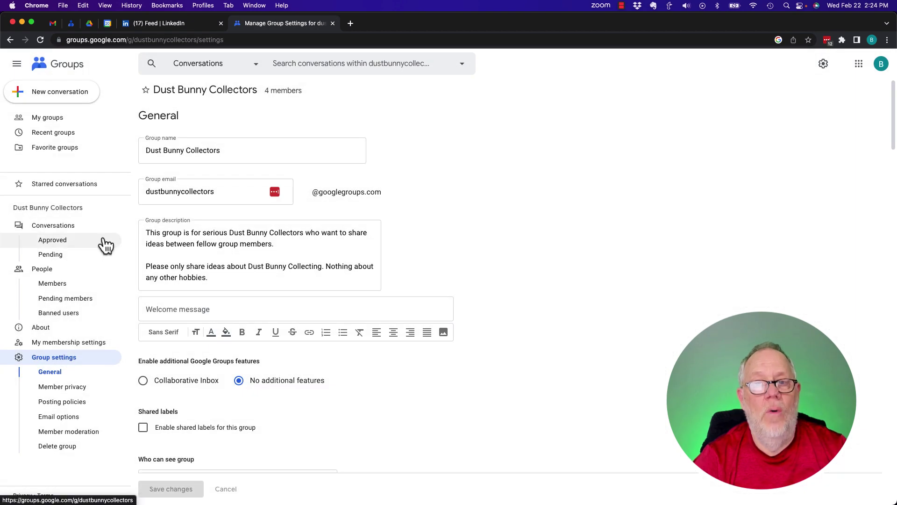
left_click_drag(143, 191, 220, 192)
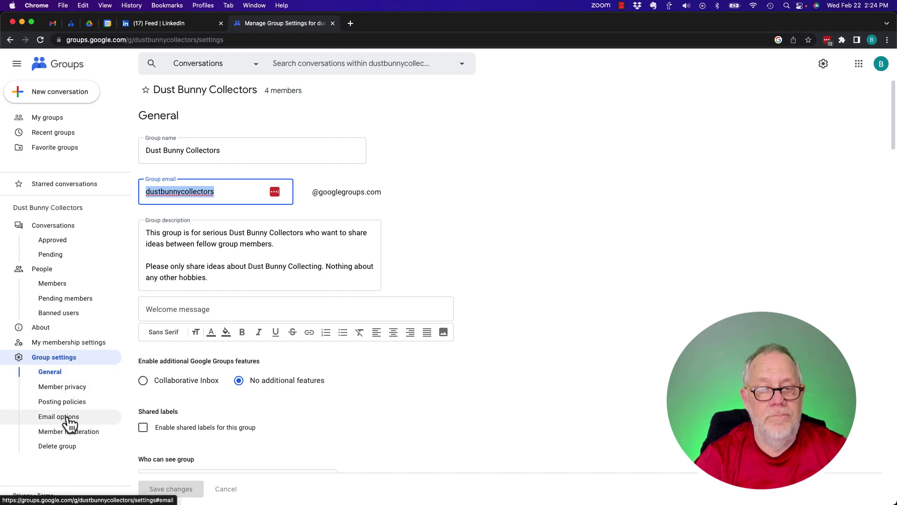
- Enable Collaborative Inbox under additional Google Groups features and scroll on through the settings
scroll(346, 425, "down", 3)
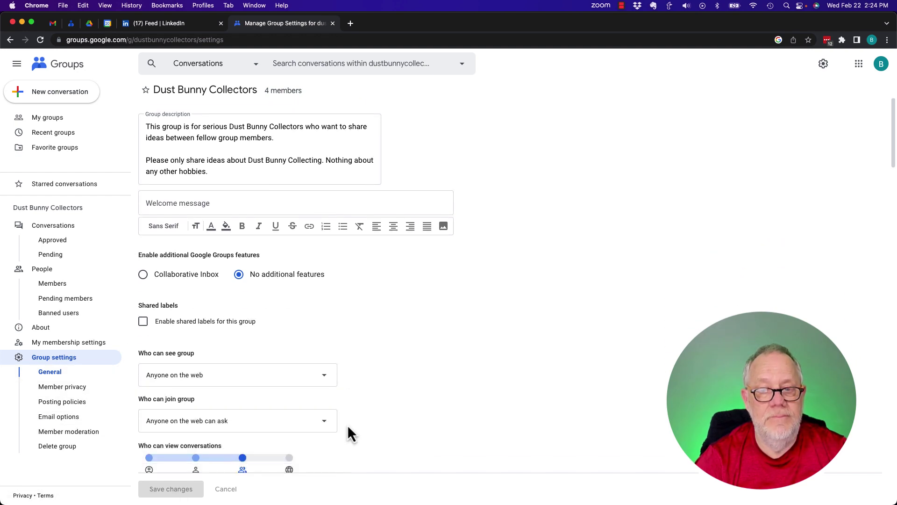
scroll(347, 424, "up", 2)
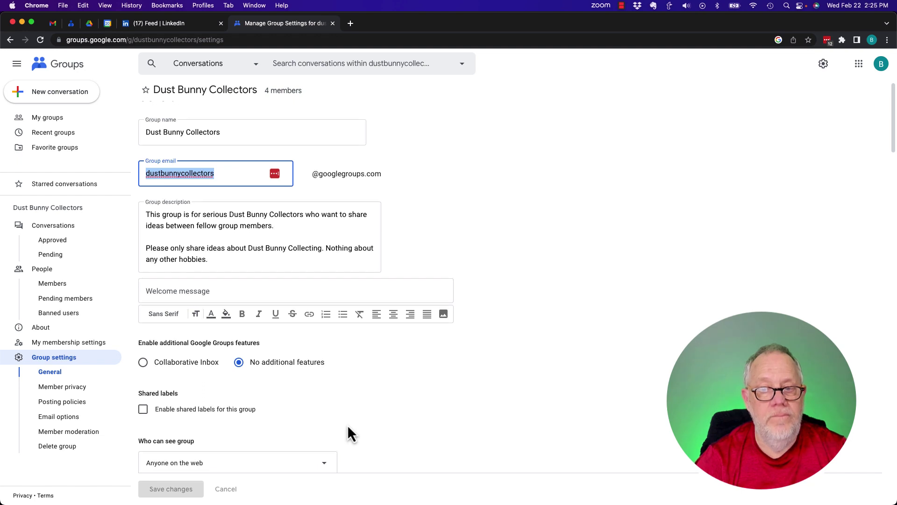
scroll(347, 424, "down", 3)
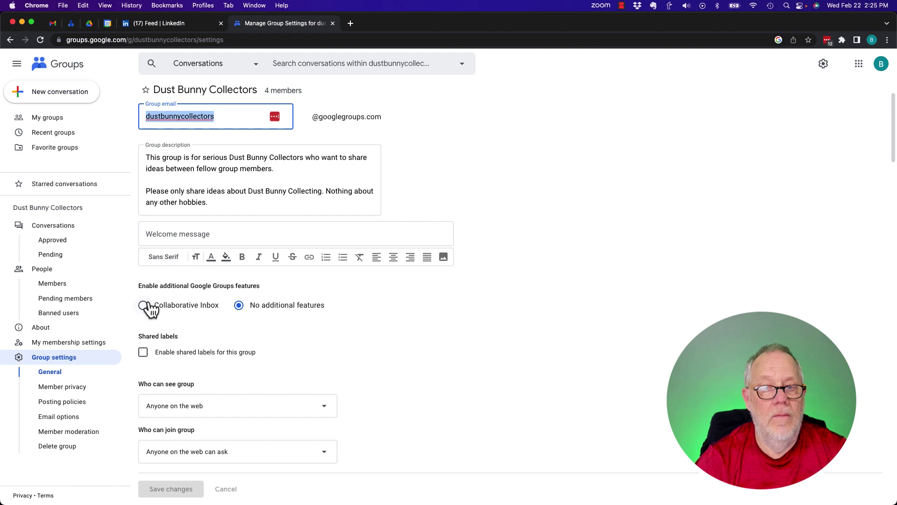
left_click(143, 305)
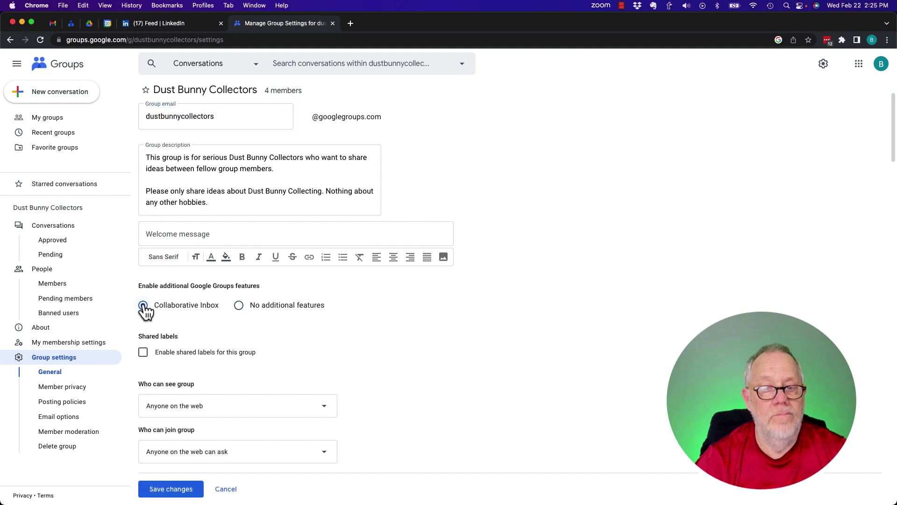
scroll(449, 380, "down", 5)
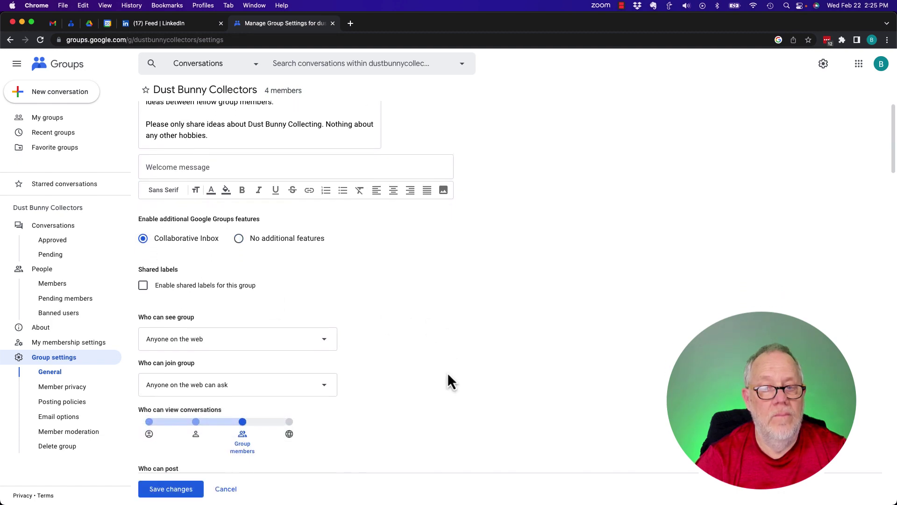
scroll(449, 381, "down", 3)
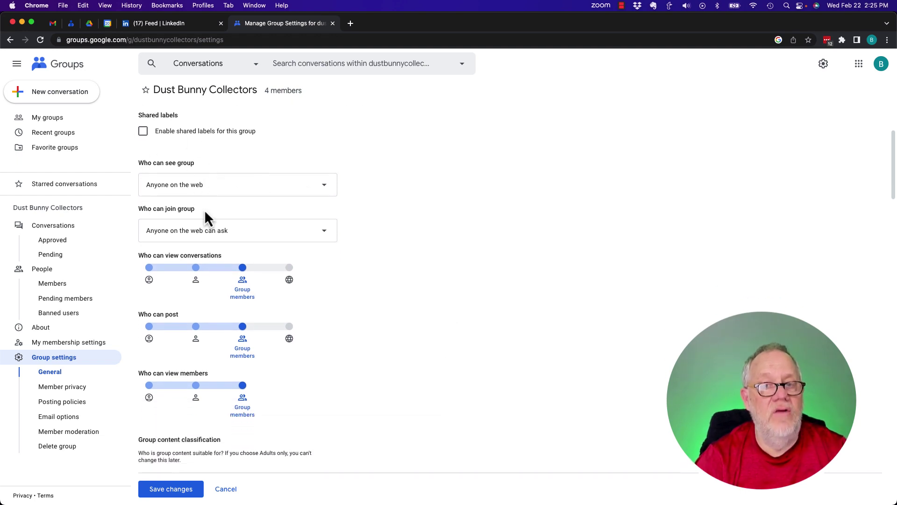
scroll(360, 318, "down", 2)
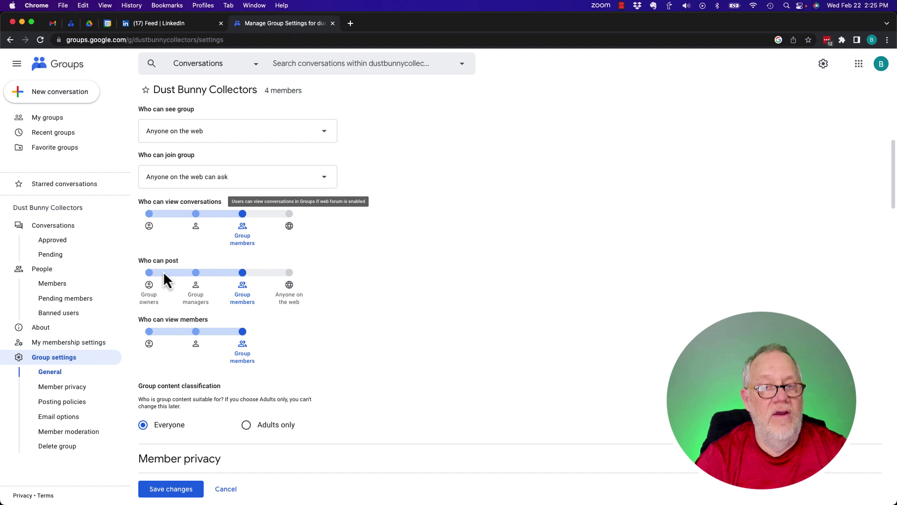
scroll(348, 334, "down", 5)
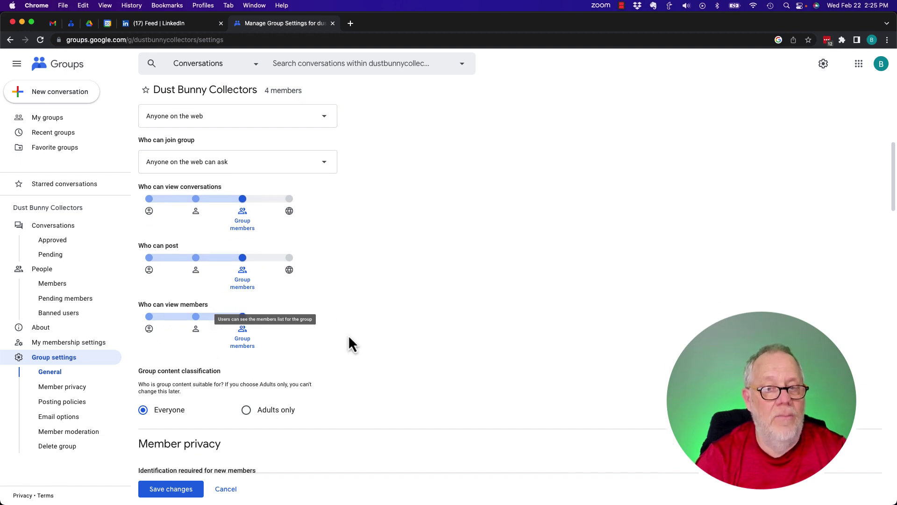
scroll(349, 335, "down", 1)
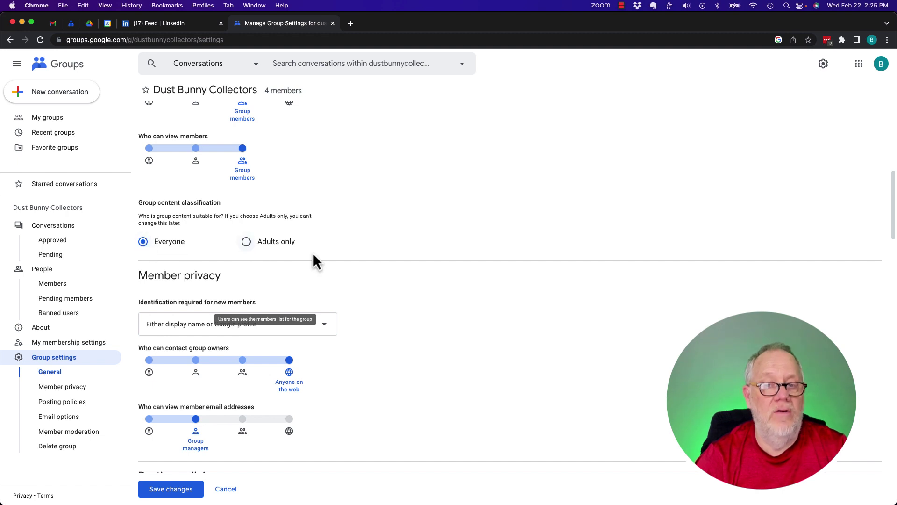
scroll(427, 292, "down", 3)
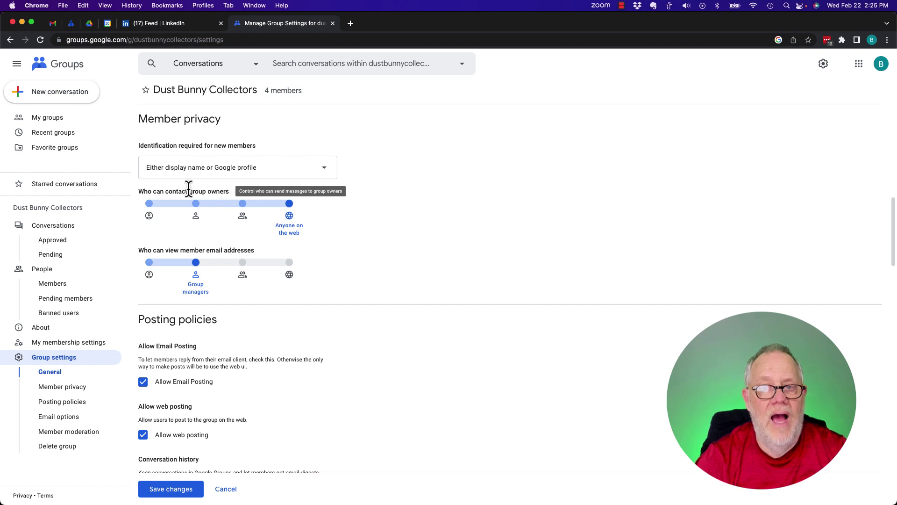
mouse_move(290, 221)
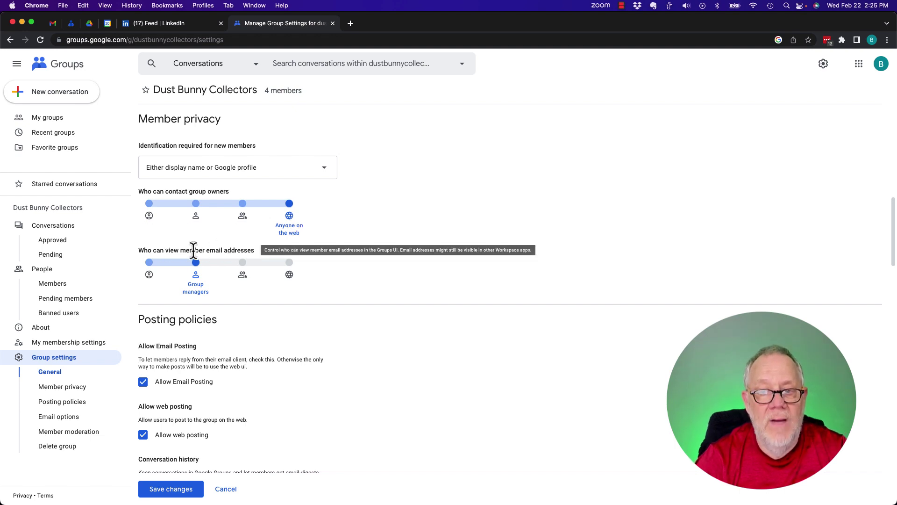
mouse_move(195, 295)
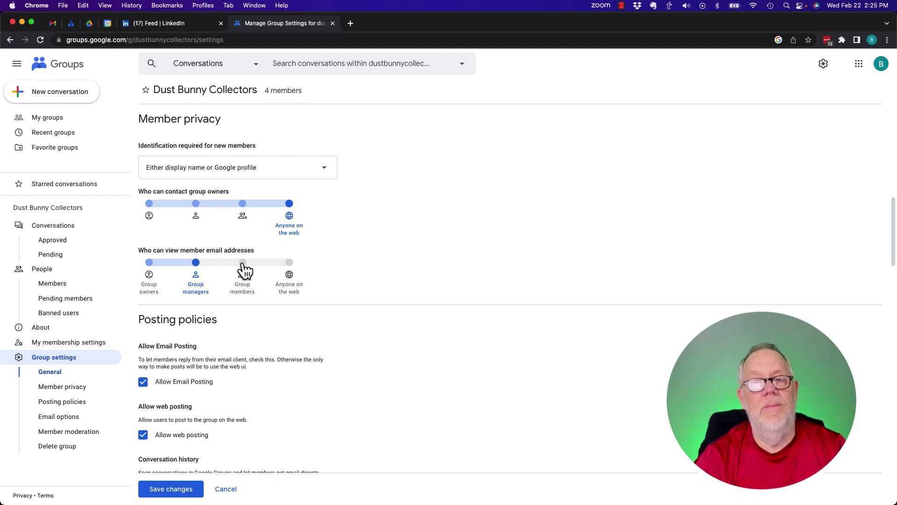
mouse_move(208, 252)
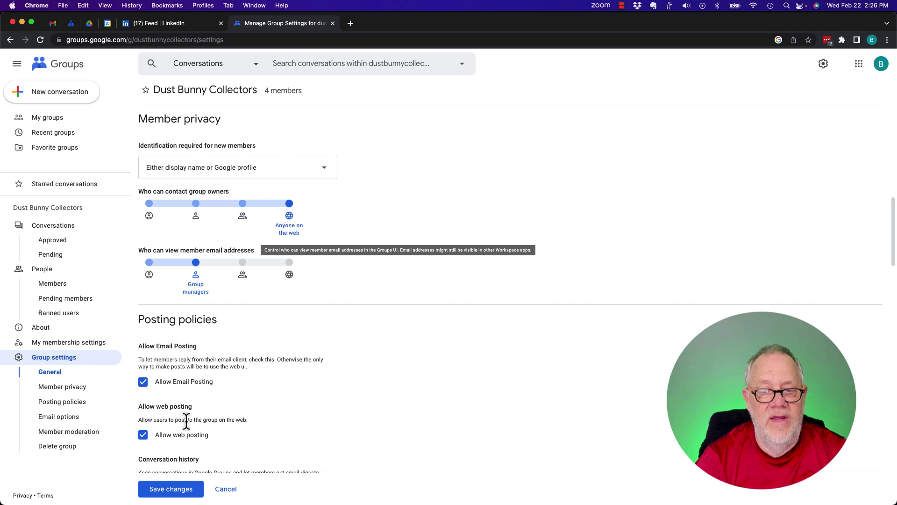
- Review Posting policies, highlighting the conversation history OFF option and the additional-features note
scroll(290, 449, "down", 5)
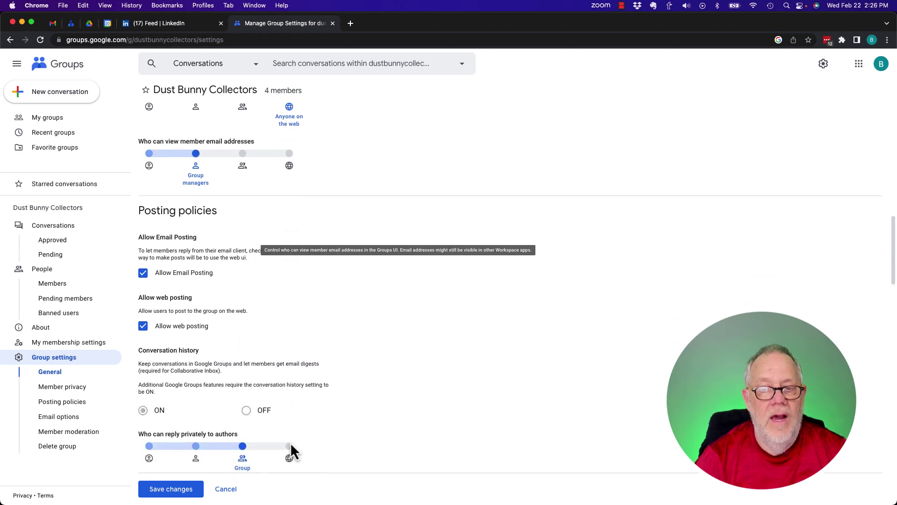
left_click_drag(256, 315, 333, 315)
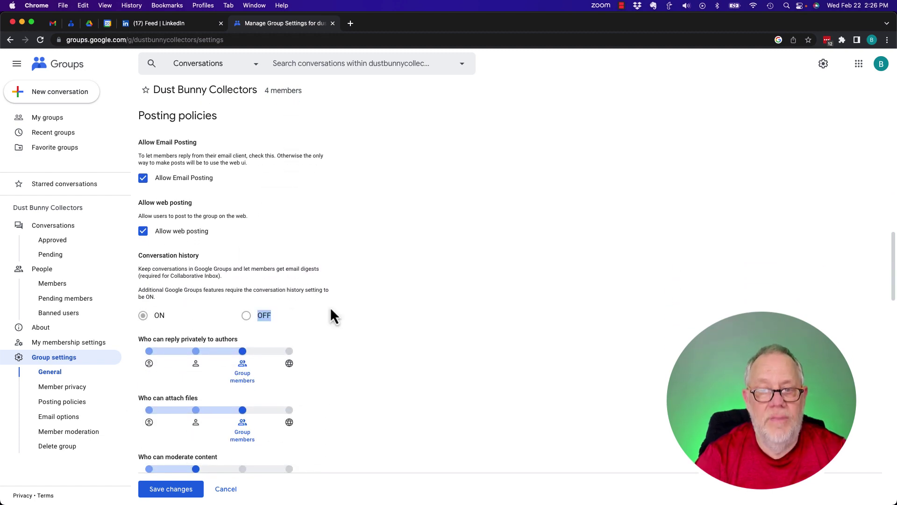
left_click_drag(168, 290, 223, 288)
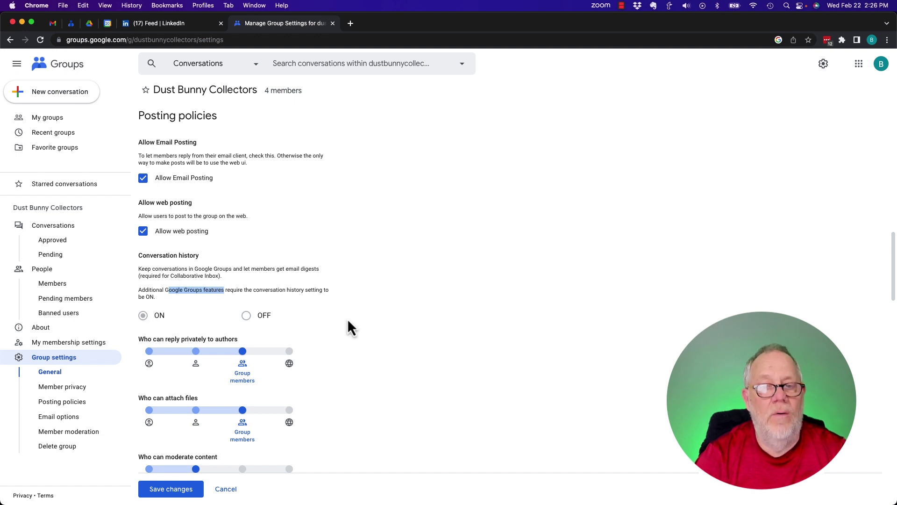
scroll(347, 318, "down", 4)
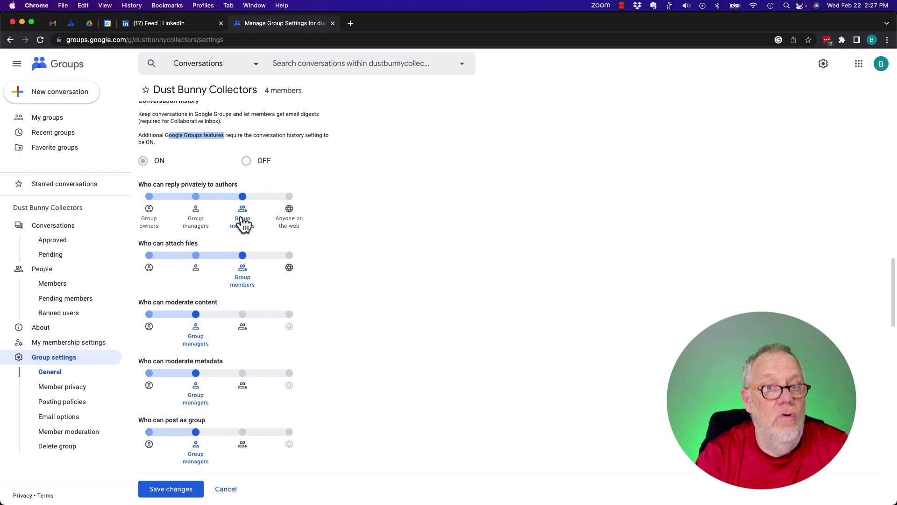
scroll(354, 315, "down", 1)
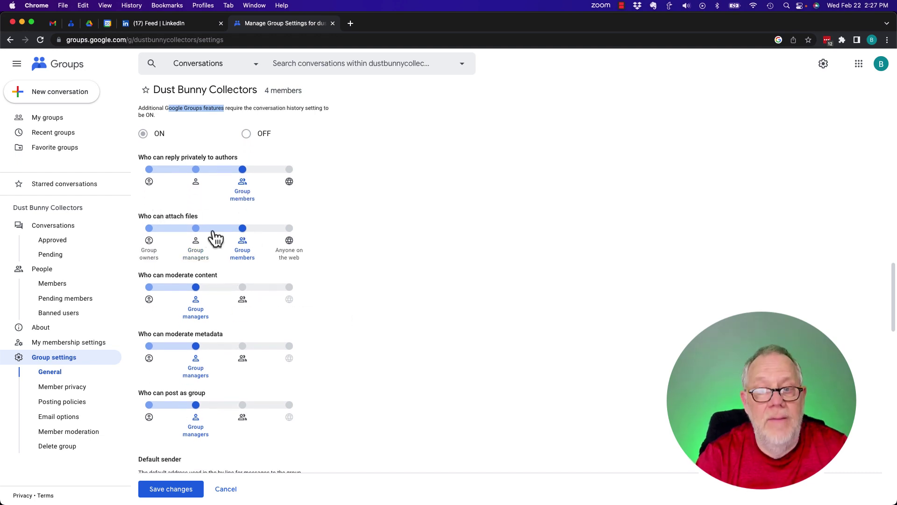
scroll(366, 302, "down", 3)
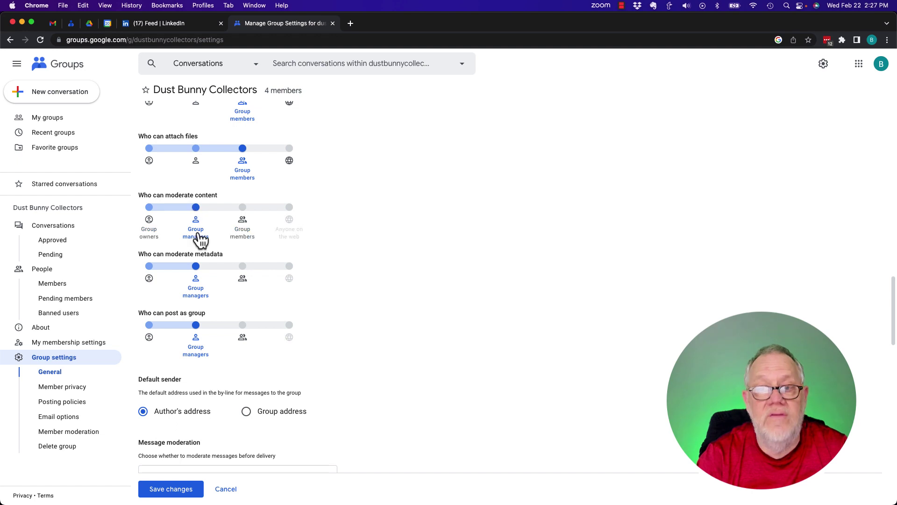
scroll(334, 288, "down", 3)
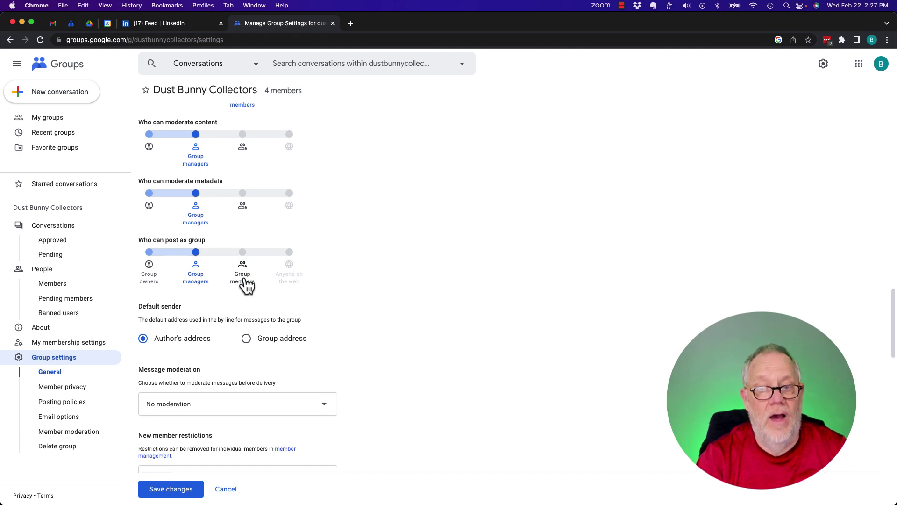
scroll(360, 348, "down", 3)
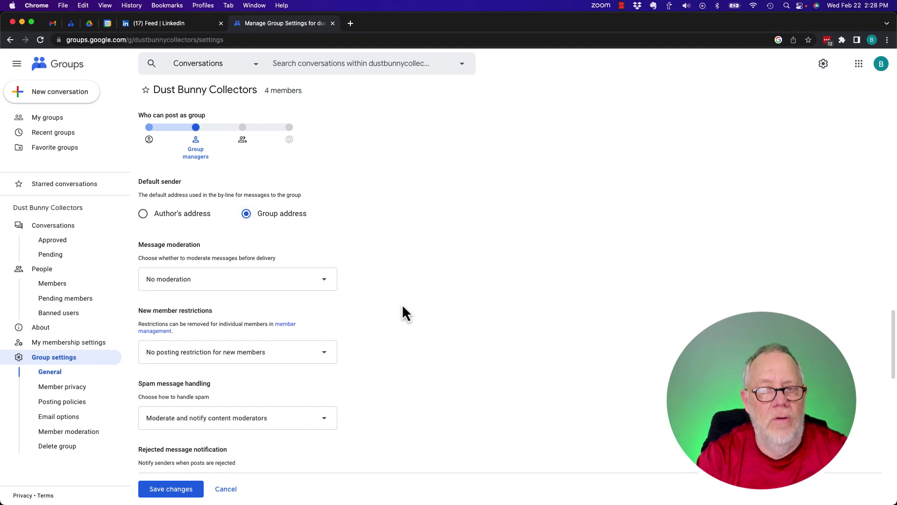
- Keep Message moderation set to No moderation
scroll(403, 310, "down", 5)
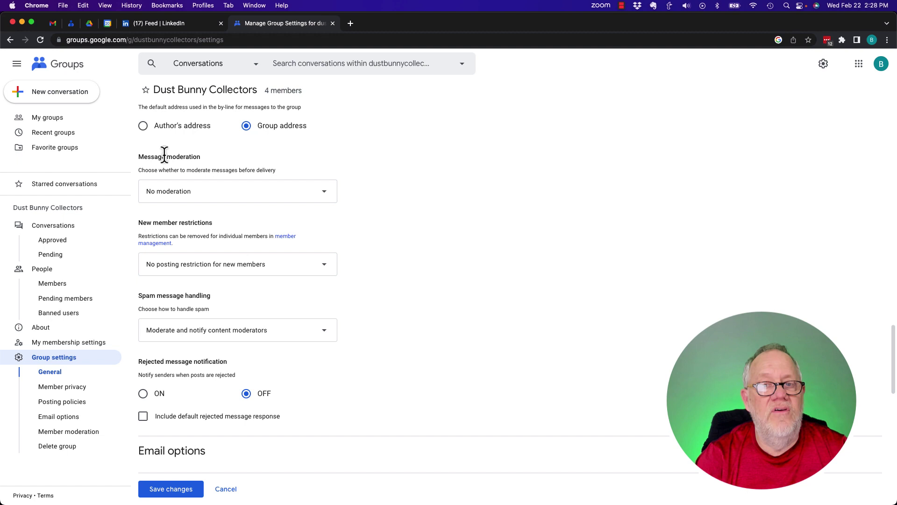
left_click(193, 198)
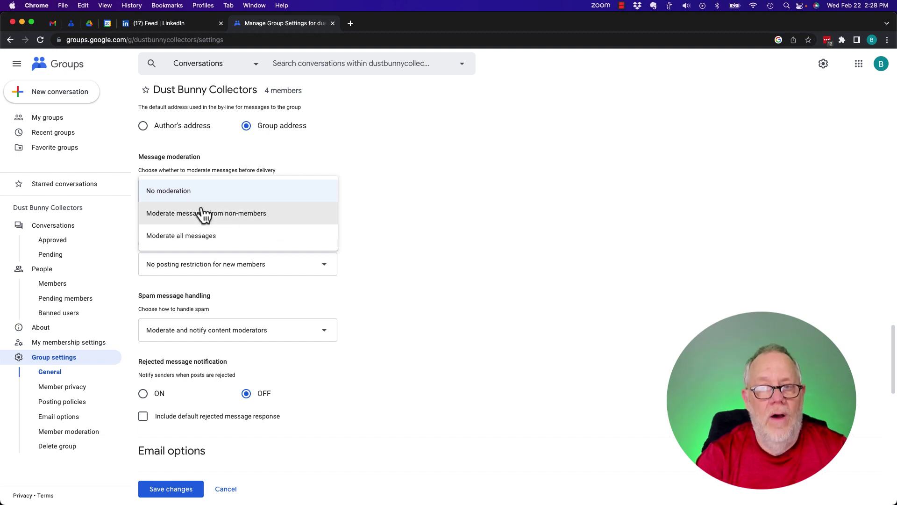
left_click(173, 193)
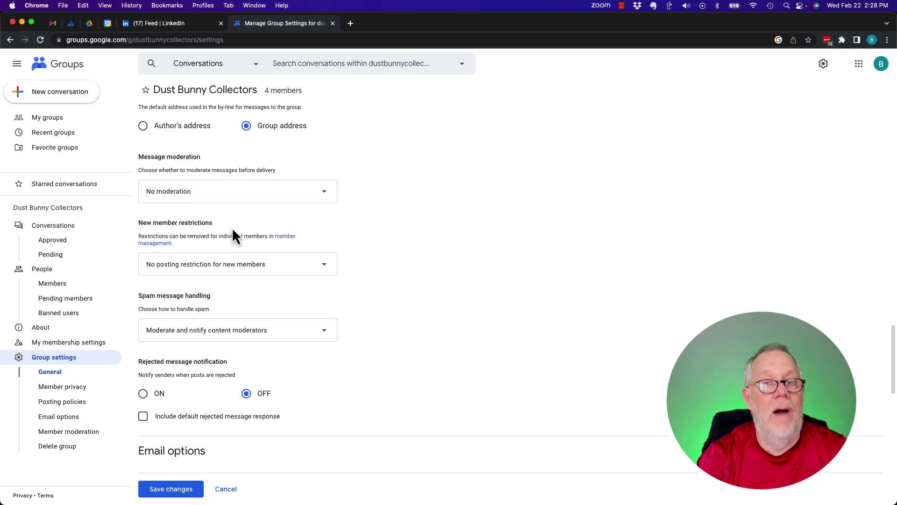
left_click(189, 195)
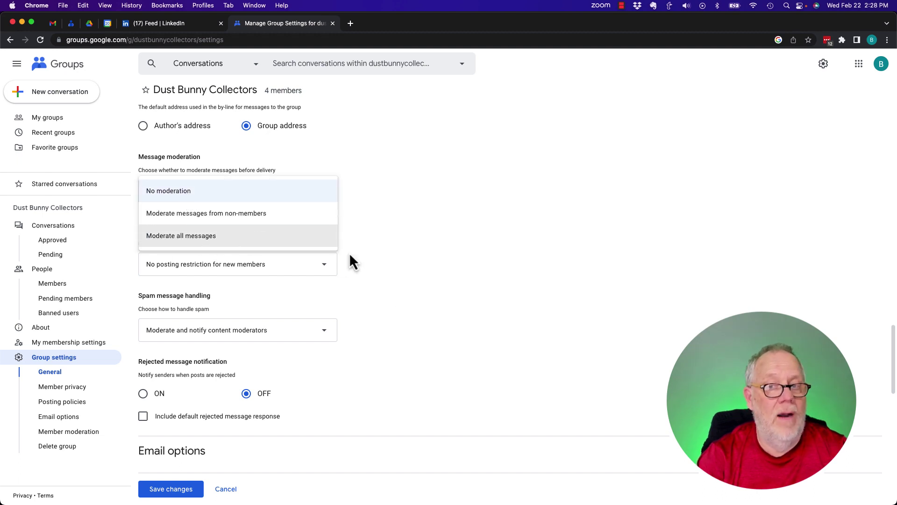
left_click(374, 255)
- Set New member restrictions to 'New member posts are moderated'
scroll(349, 294, "down", 3)
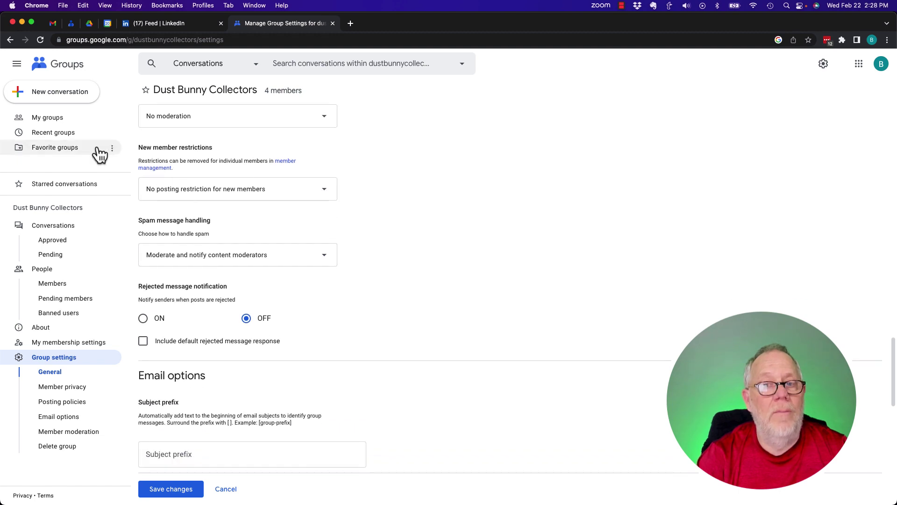
left_click(240, 199)
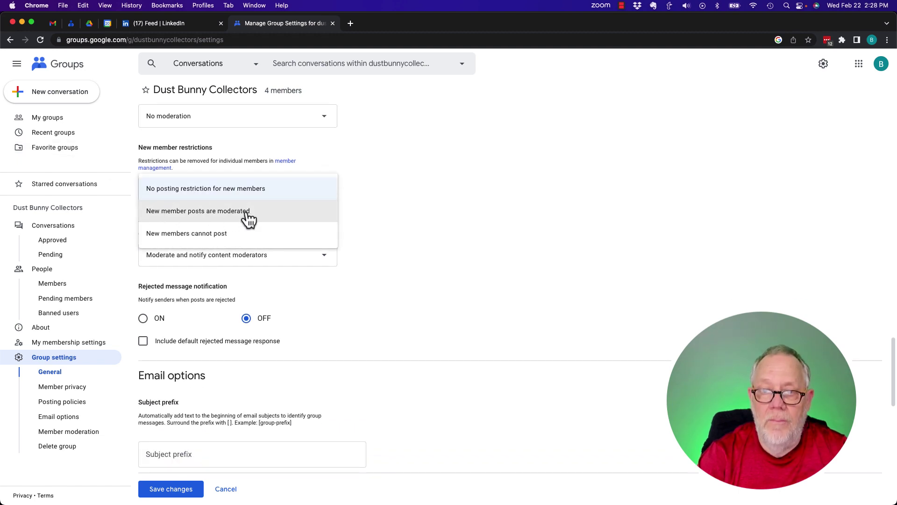
left_click(248, 218)
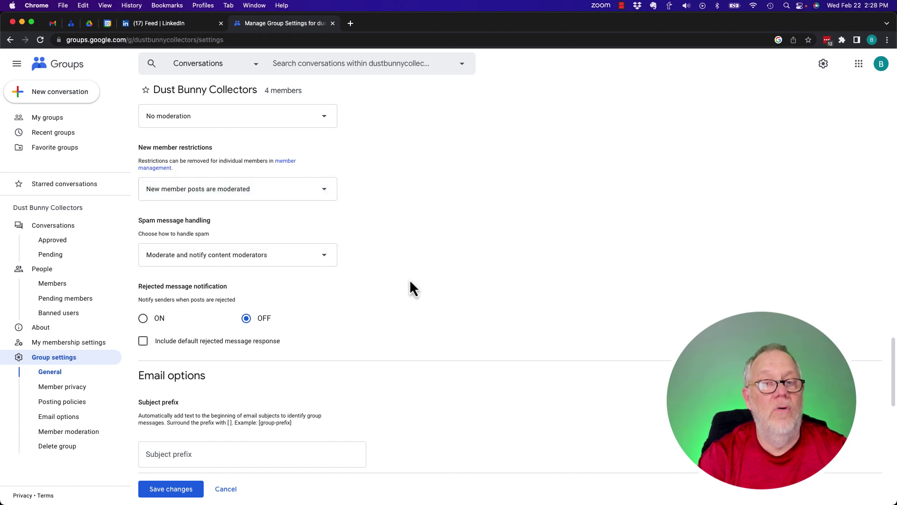
- Set Spam message handling to 'Reject all messages marked as spam'
scroll(409, 279, "down", 3)
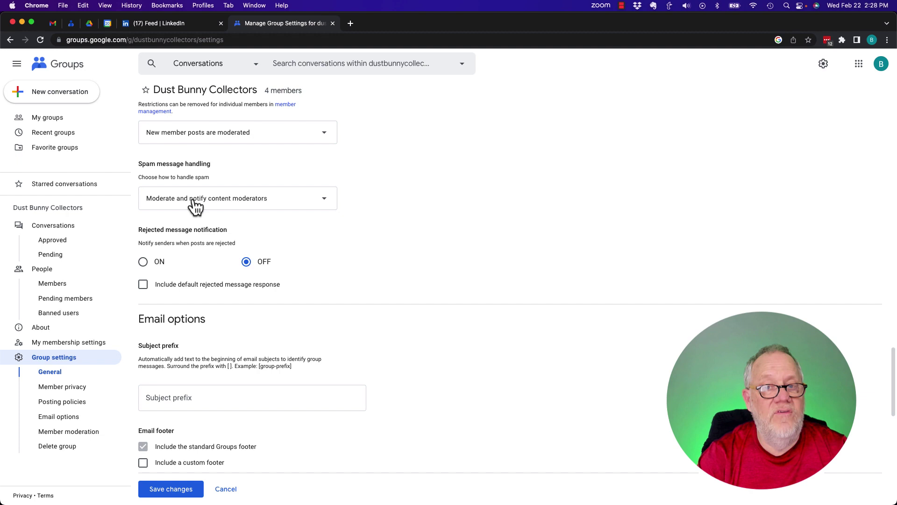
left_click(193, 201)
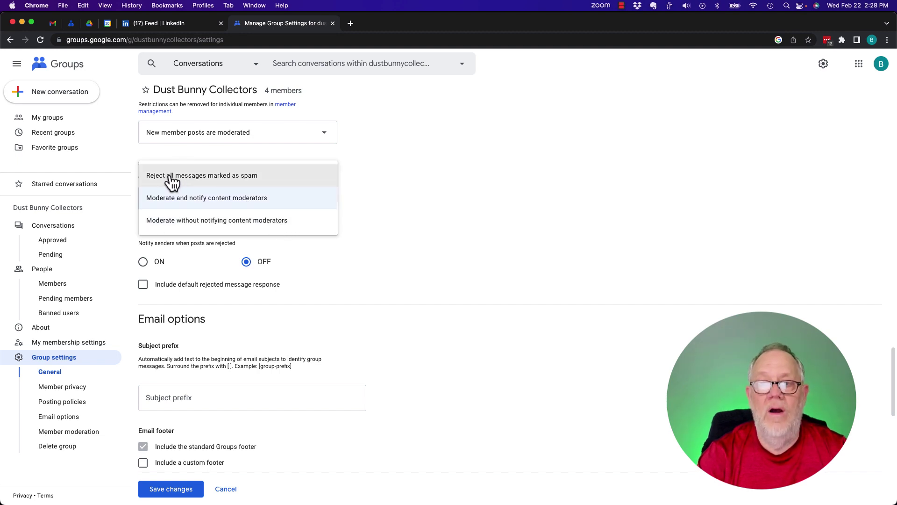
left_click(195, 181)
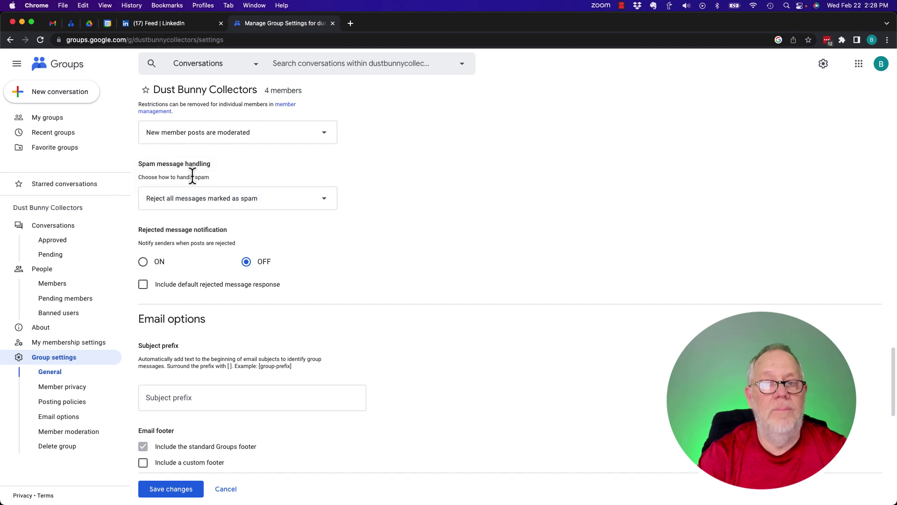
- Include a default rejection response: 'This content is not relevant or suitable to this Google Group.'
scroll(392, 302, "down", 4)
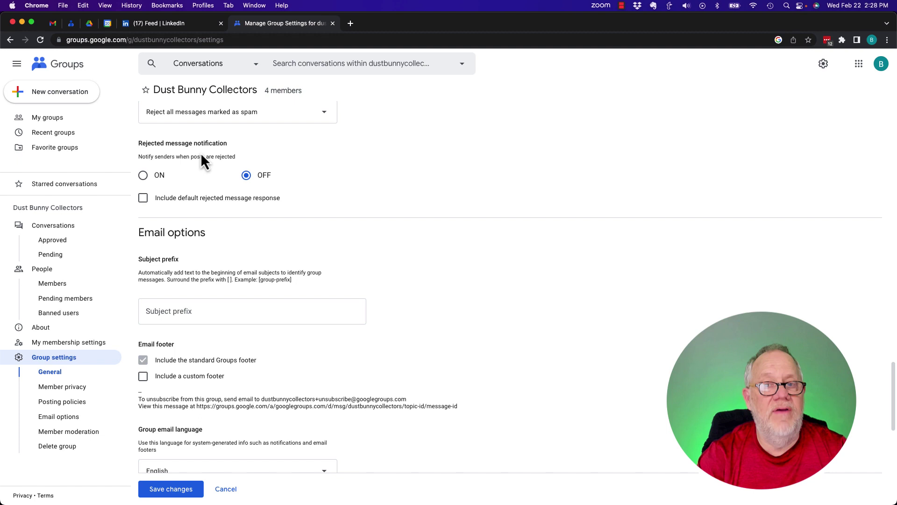
left_click_drag(142, 157, 230, 157)
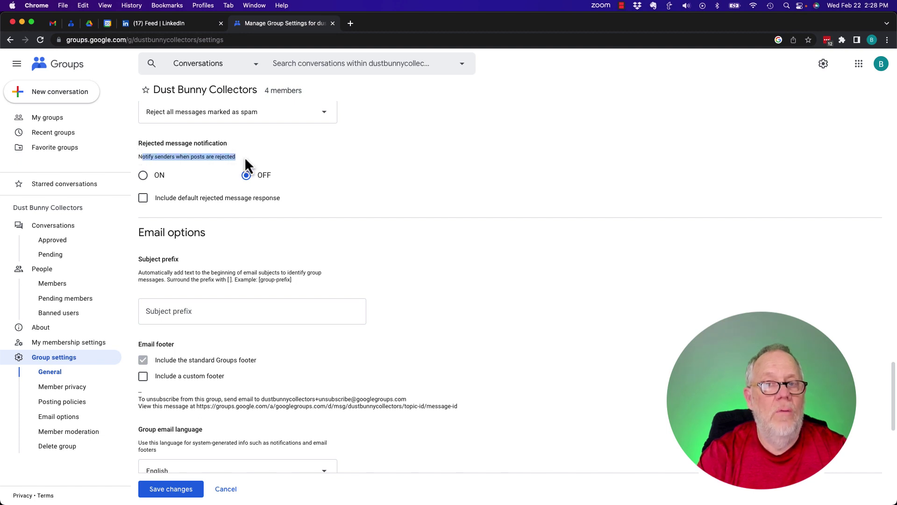
left_click(144, 198)
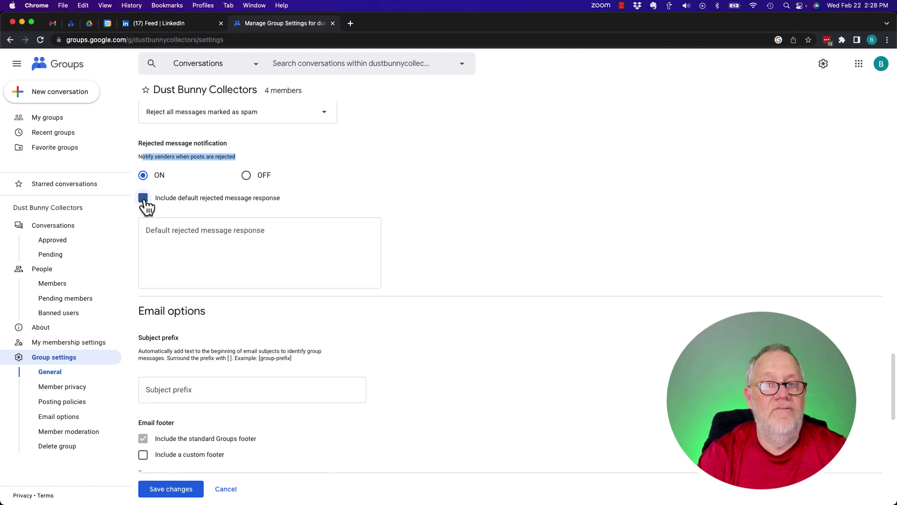
left_click(206, 250)
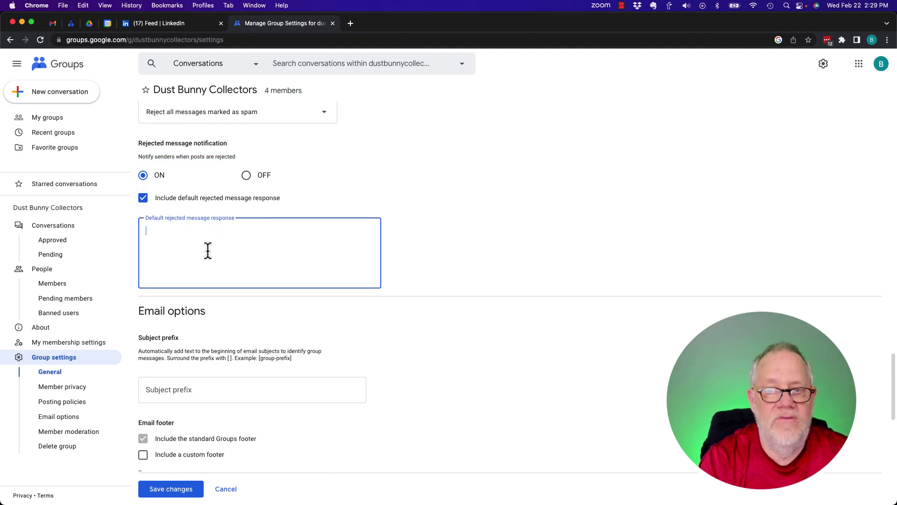
type("This content")
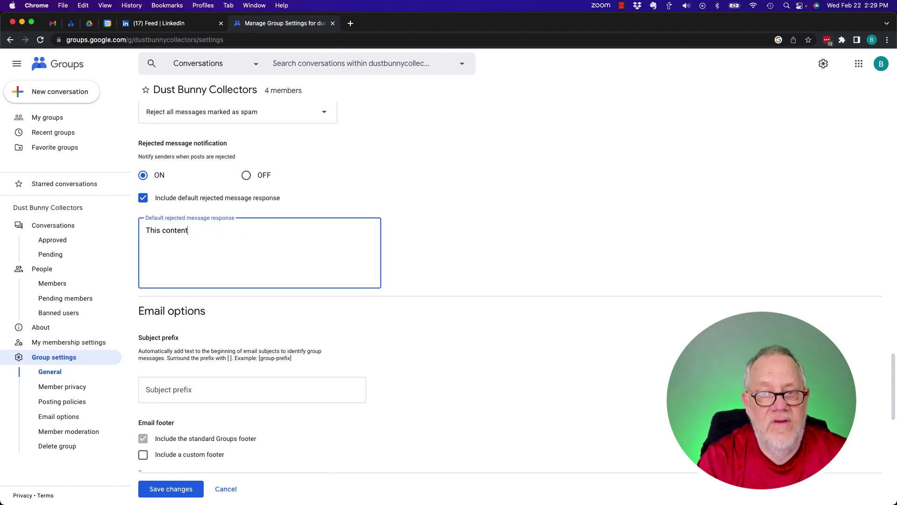
type(" is not")
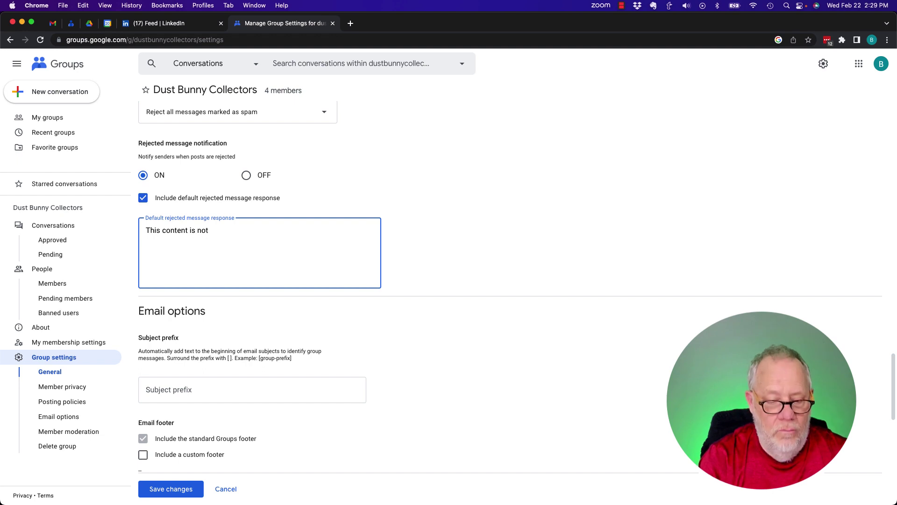
type(" relevant")
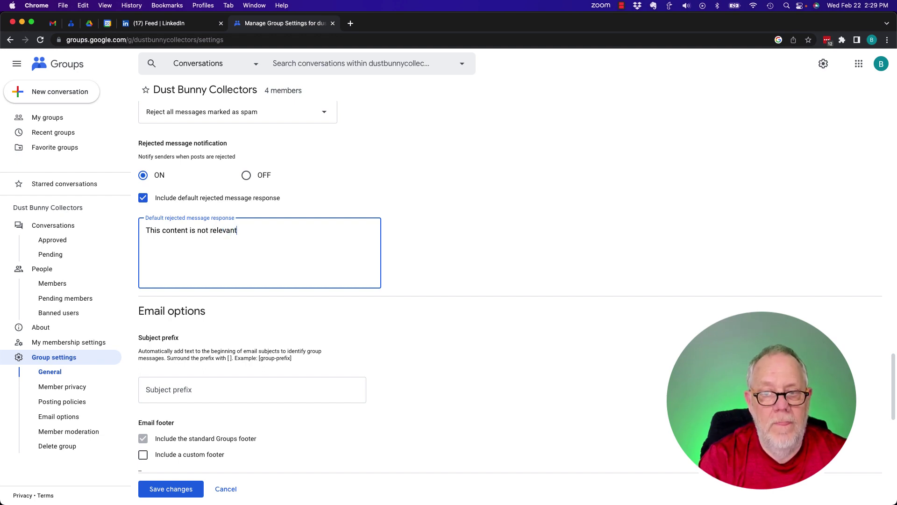
type(" or suitable to")
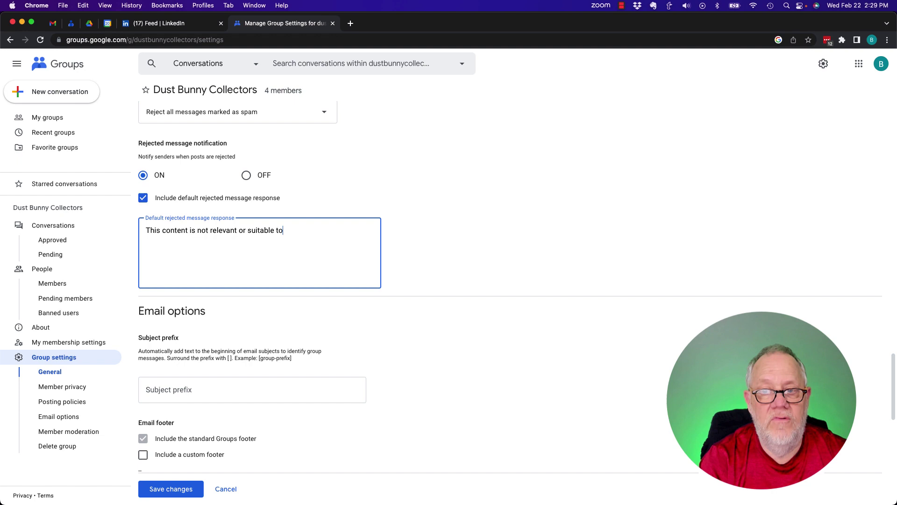
type(" this Google Group.")
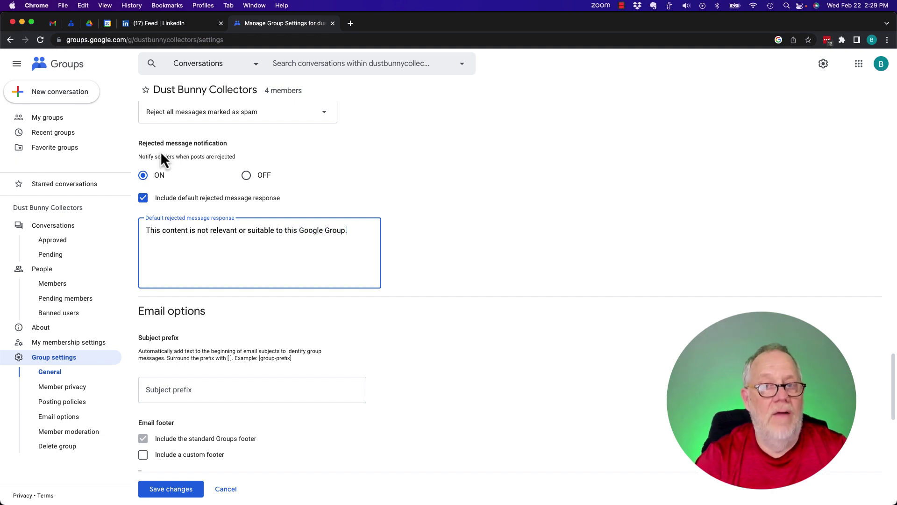
left_click_drag(155, 143, 253, 144)
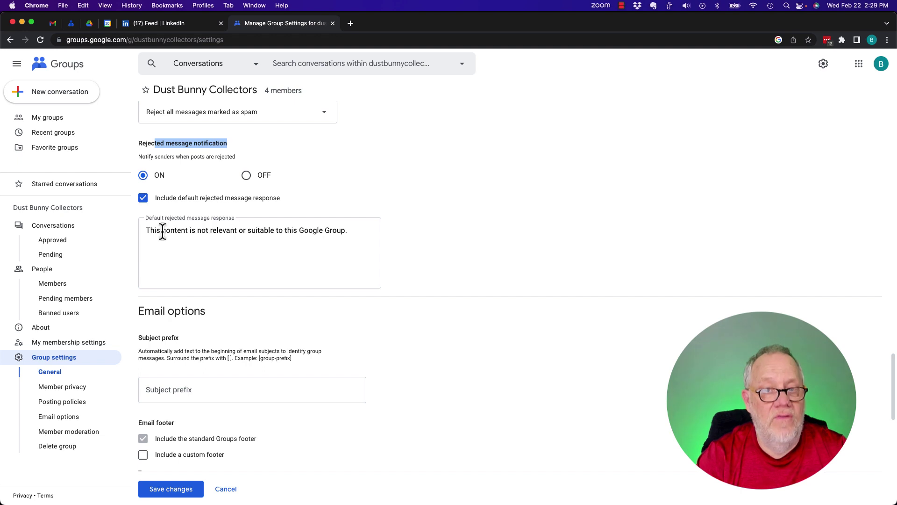
left_click(436, 268)
scroll(436, 268, "down", 5)
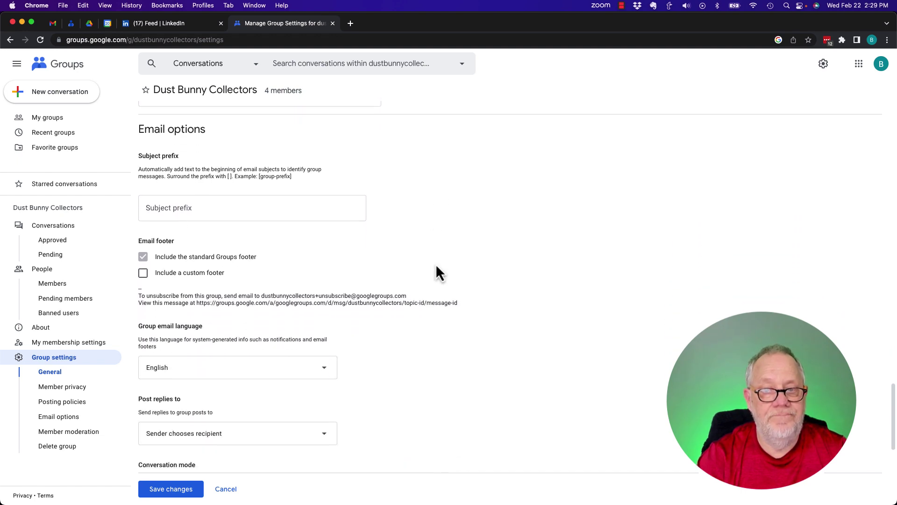
- Set the email subject prefix to [DBC Content]
left_click(150, 145)
left_click_drag(141, 144, 282, 165)
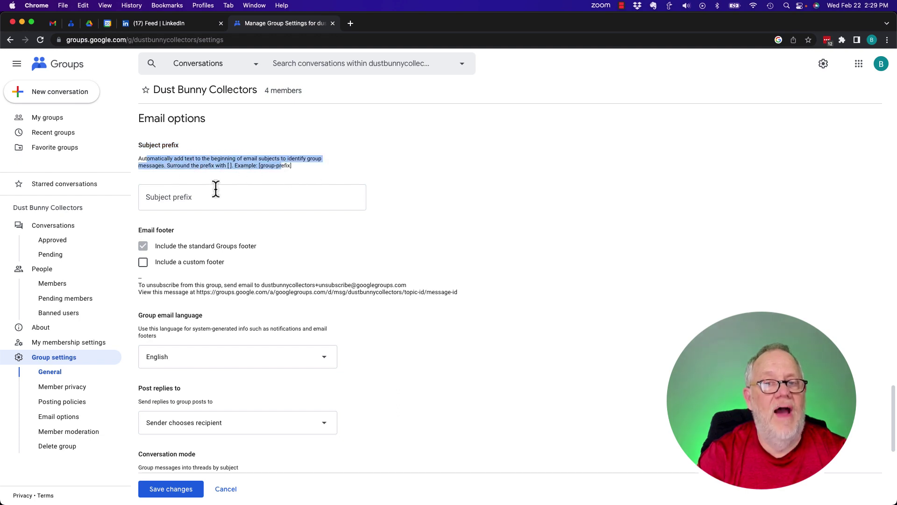
left_click(181, 196)
type("DBC")
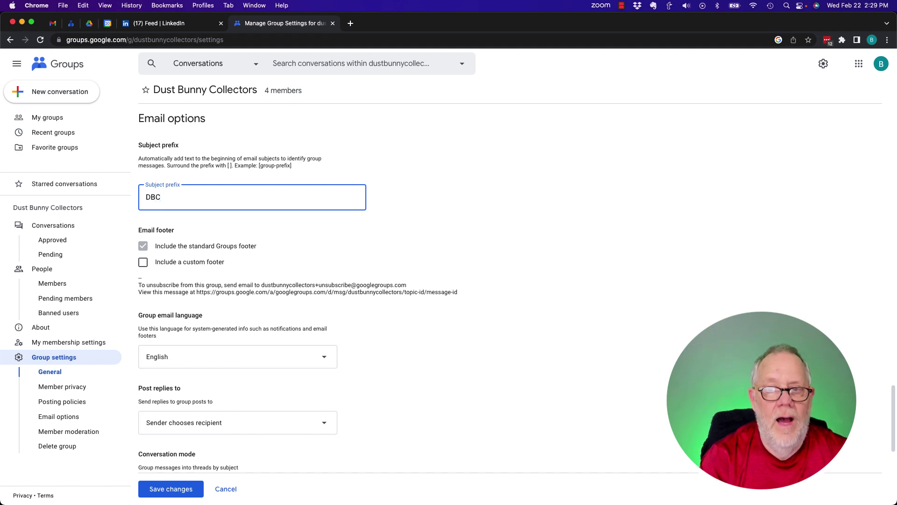
type(" Co")
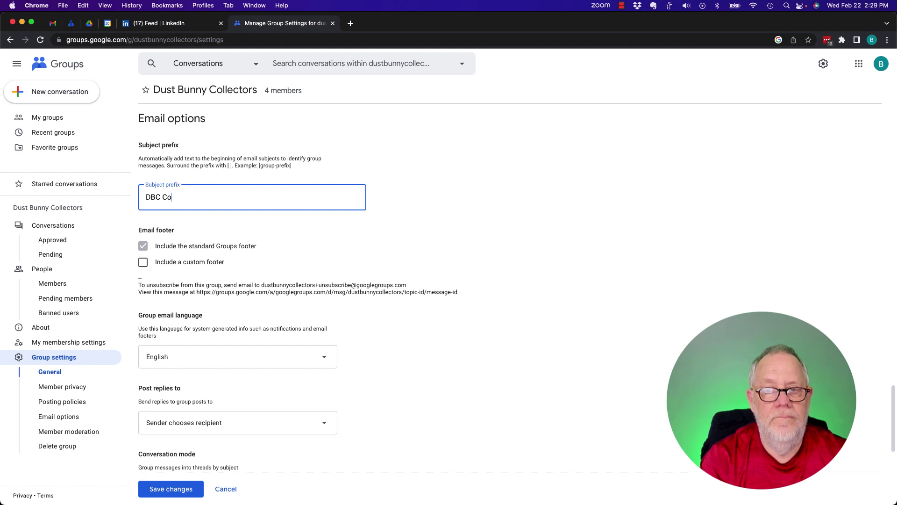
type("tnetntent")
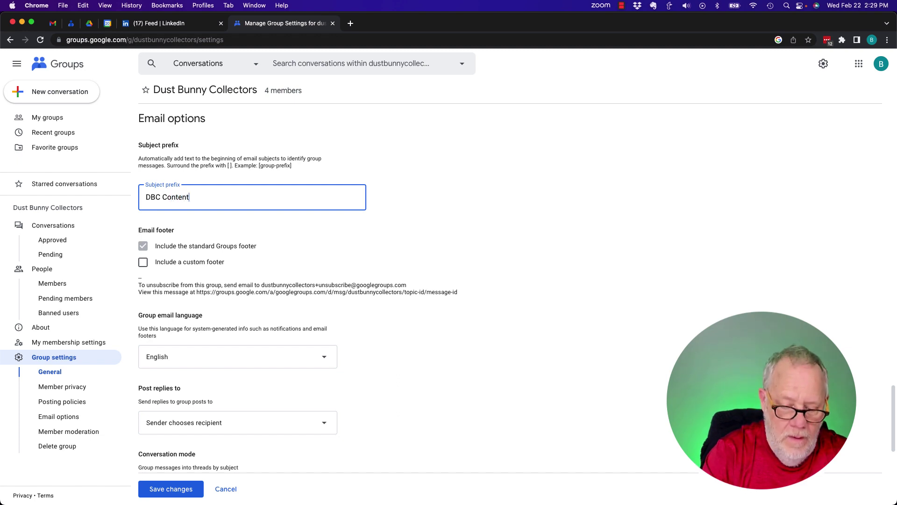
type(")")
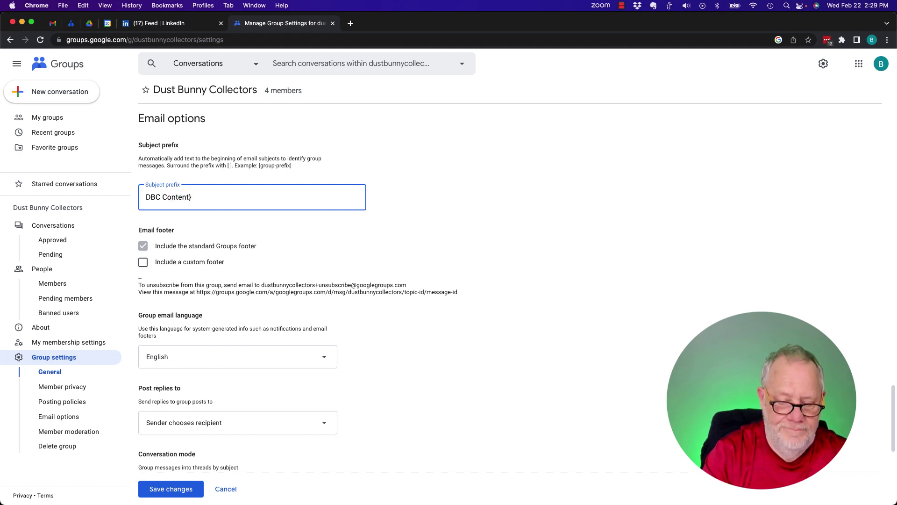
type("[")
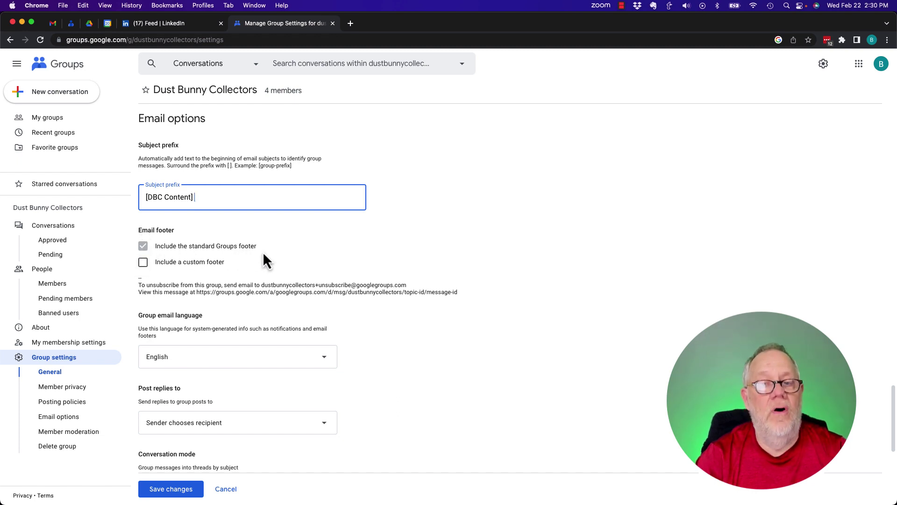
- Leave 'Include a custom footer' unchecked so only the standard Groups footer is used
left_click_drag(166, 284, 332, 292)
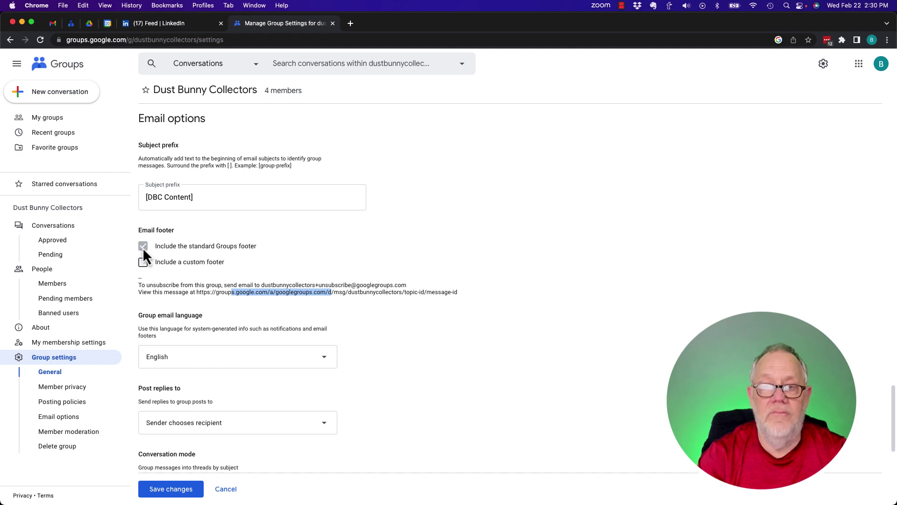
left_click(143, 262)
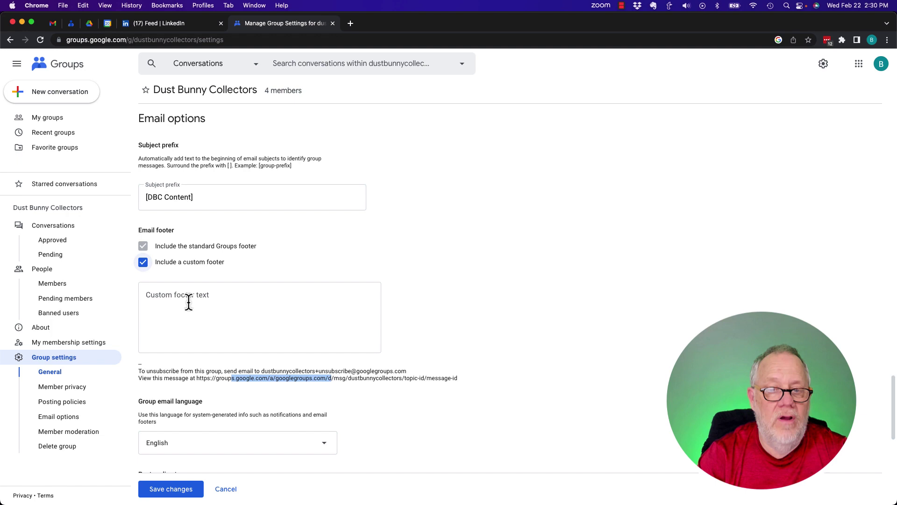
left_click_drag(154, 370, 236, 381)
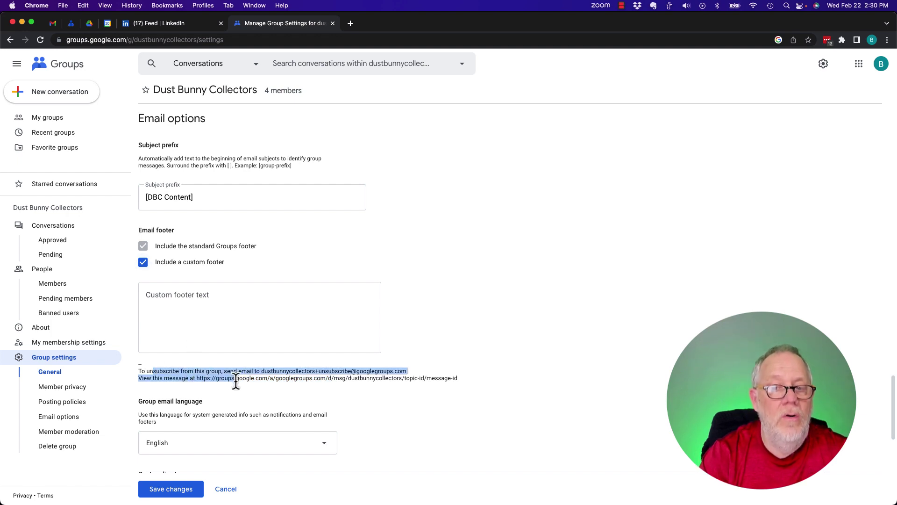
left_click(143, 262)
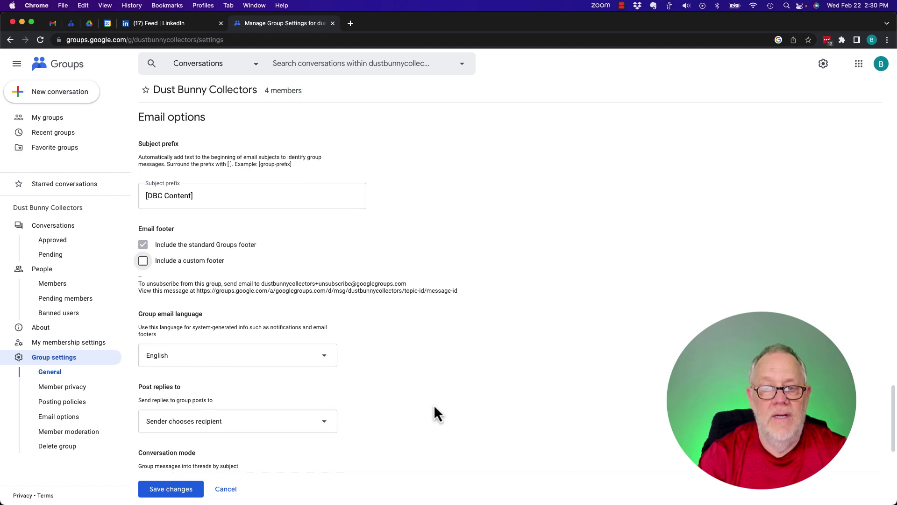
scroll(434, 404, "down", 3)
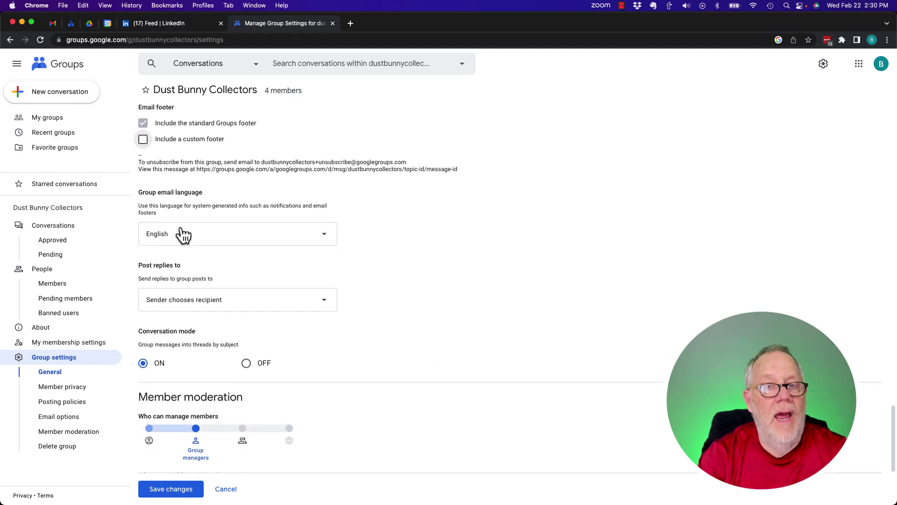
scroll(400, 328, "down", 2)
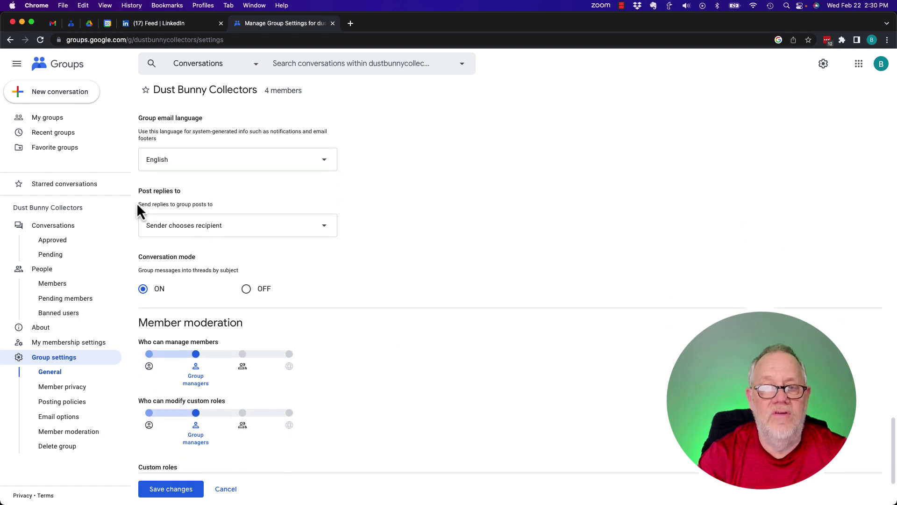
left_click(161, 232)
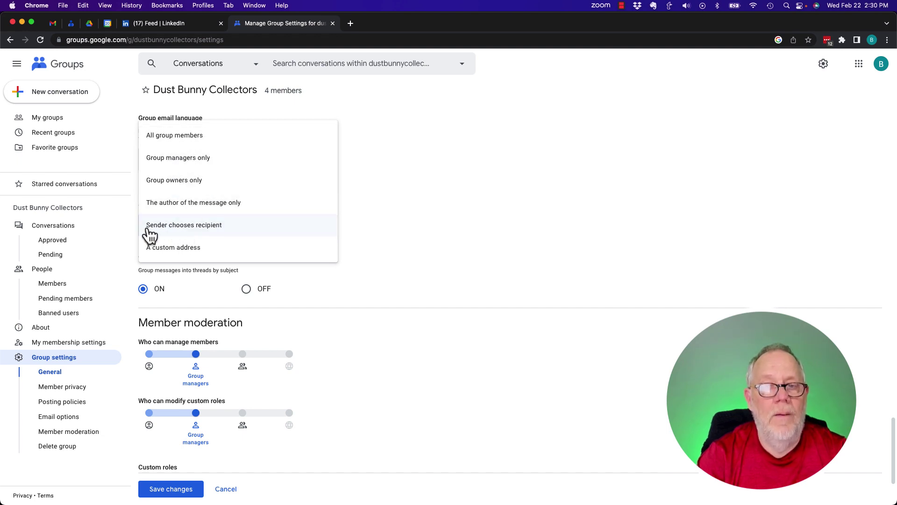
left_click(175, 233)
scroll(407, 281, "down", 3)
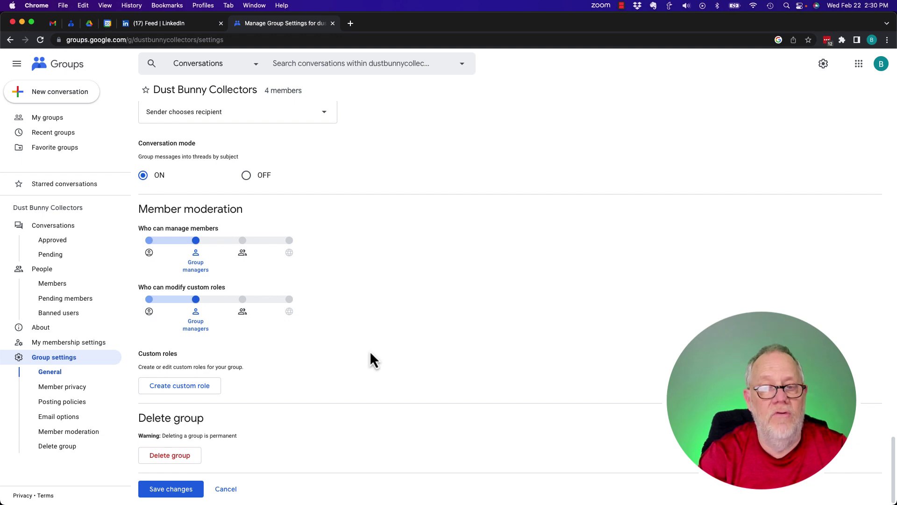
left_click(149, 300)
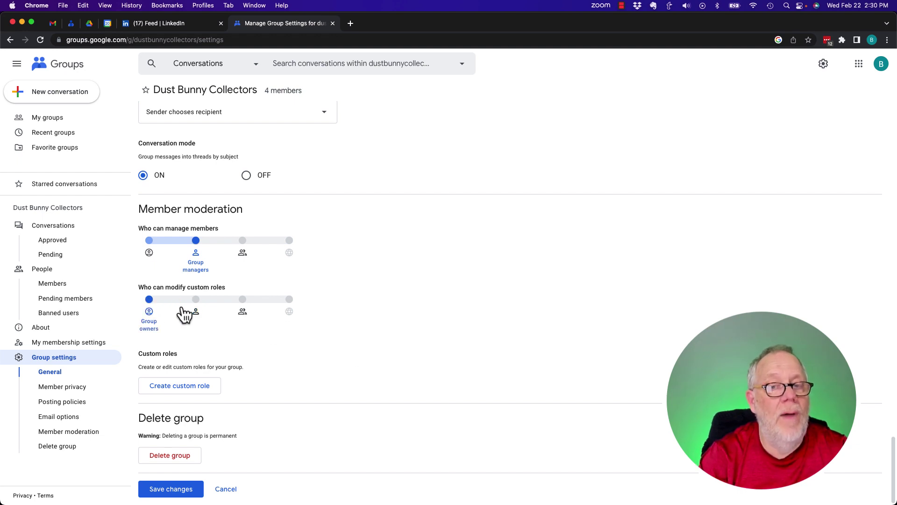
left_click(198, 302)
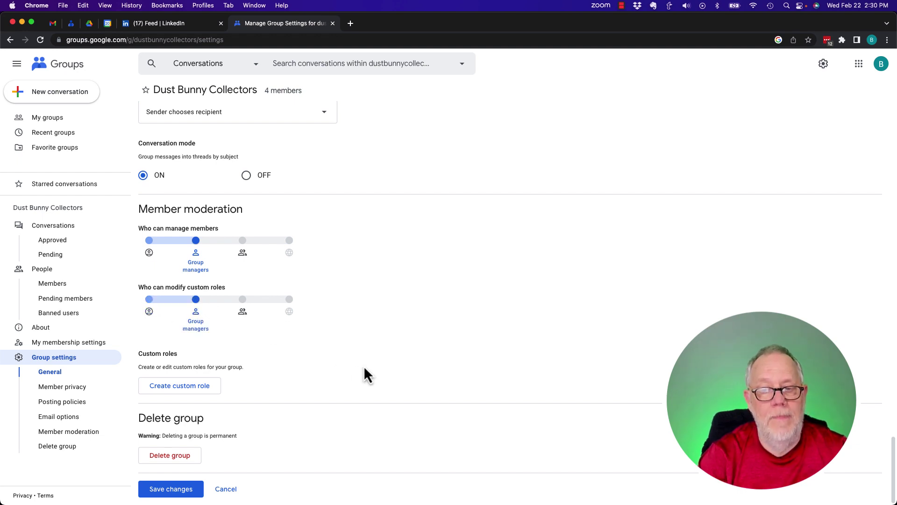
- Cancel the Create custom role form without creating a role, then save the group settings
left_click(186, 391)
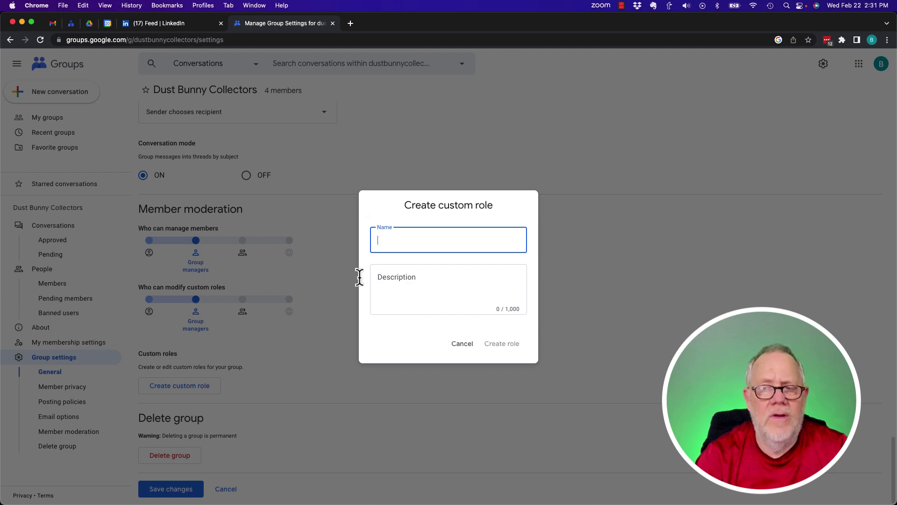
left_click(356, 304)
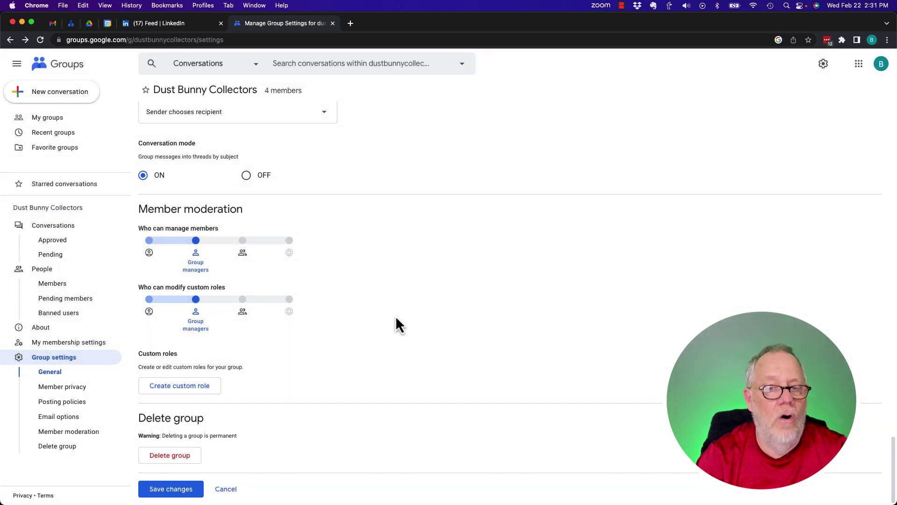
left_click(174, 490)
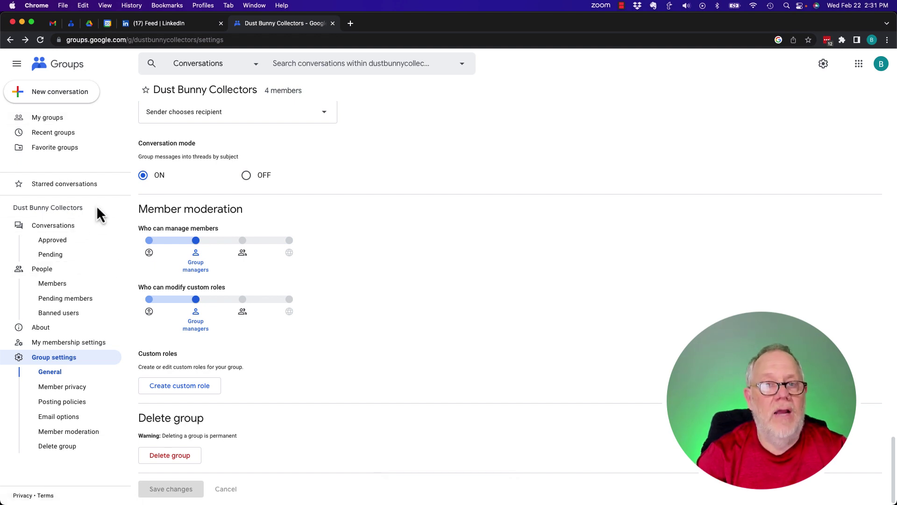
- Post 'Welcome everyone to this new Dust Bunny Collectors Group' with body 'We are all excited you are here'
left_click(37, 93)
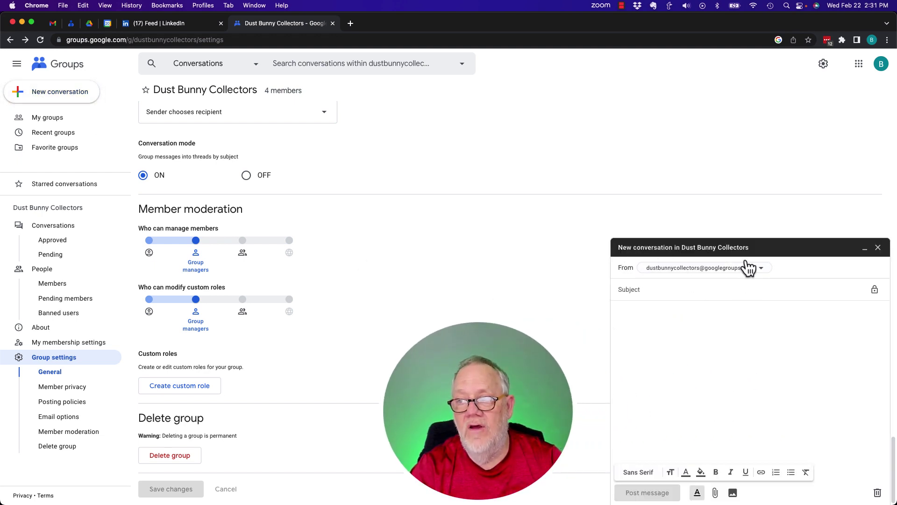
left_click(640, 290)
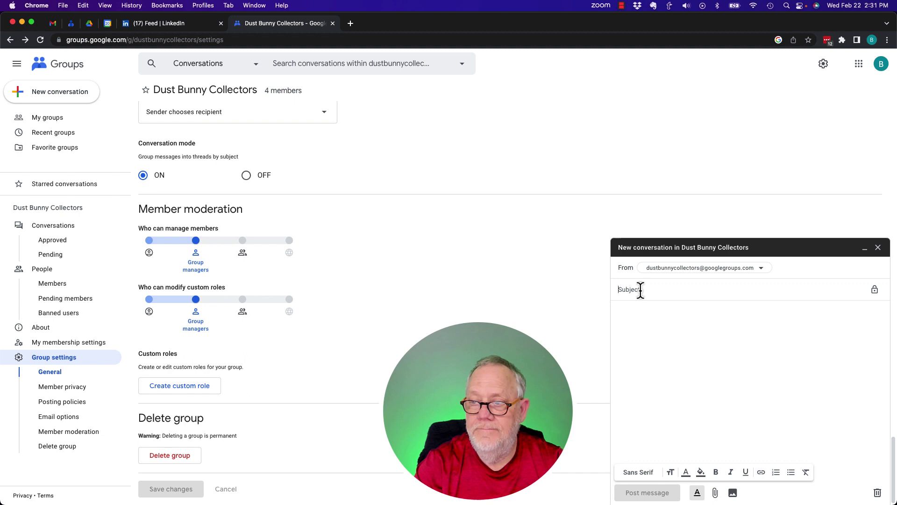
type("Welcome ev")
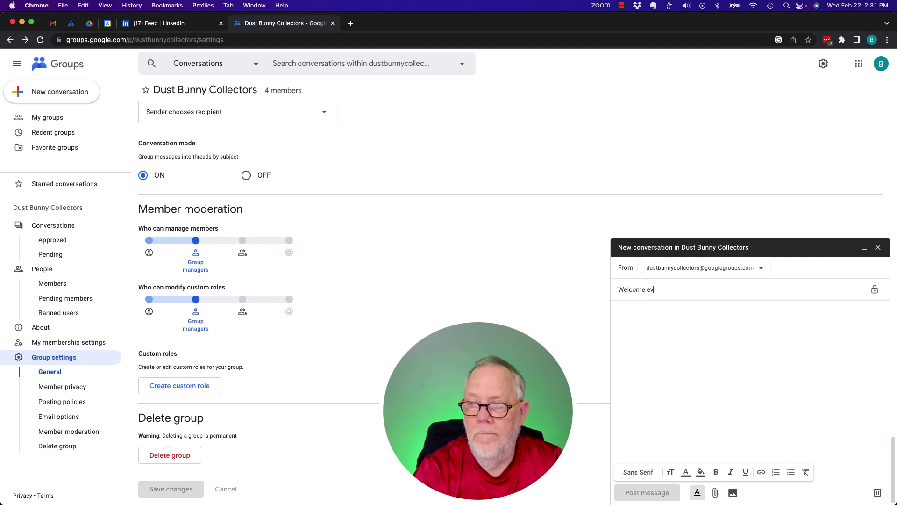
type("eryone to thi")
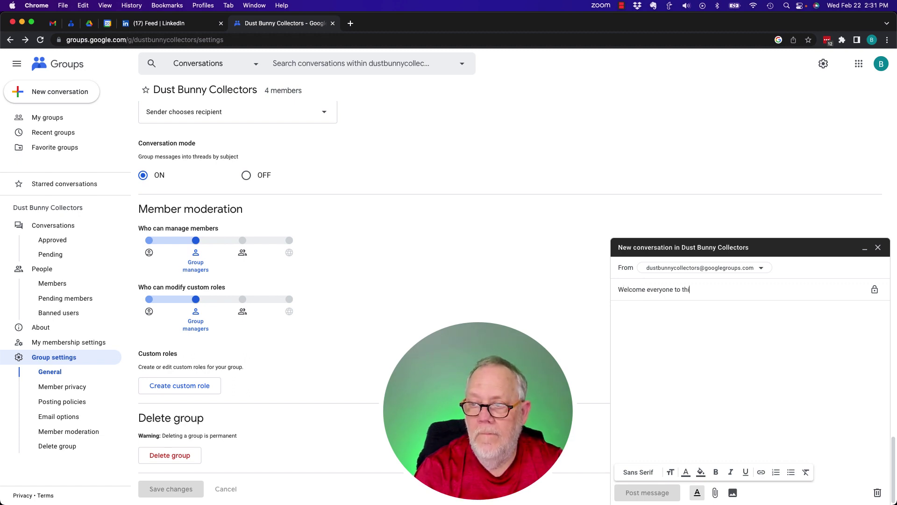
type("s new Dust Bunny Collector")
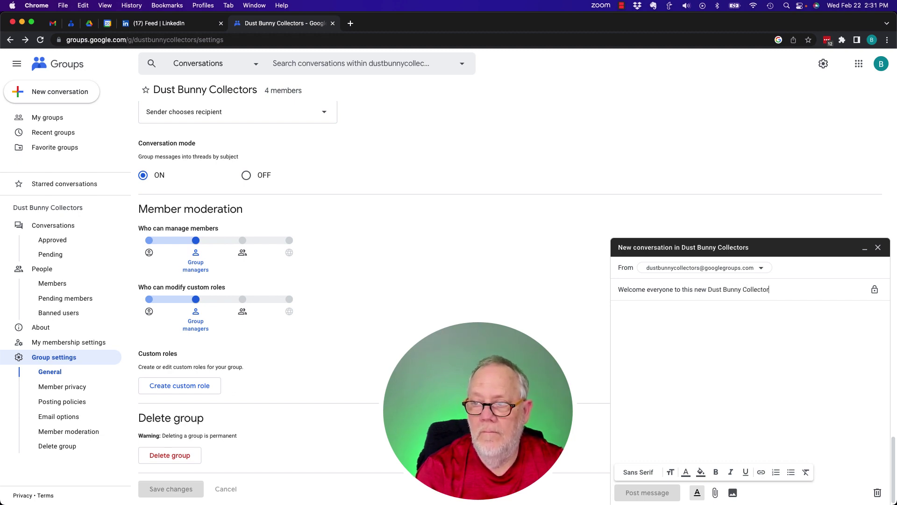
type("s Group")
key("Tab")
key("Tab")
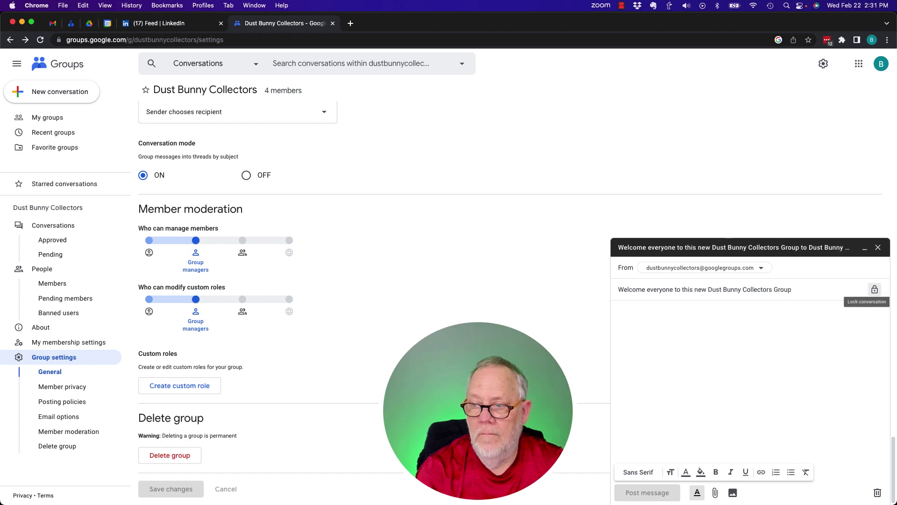
type("We are a")
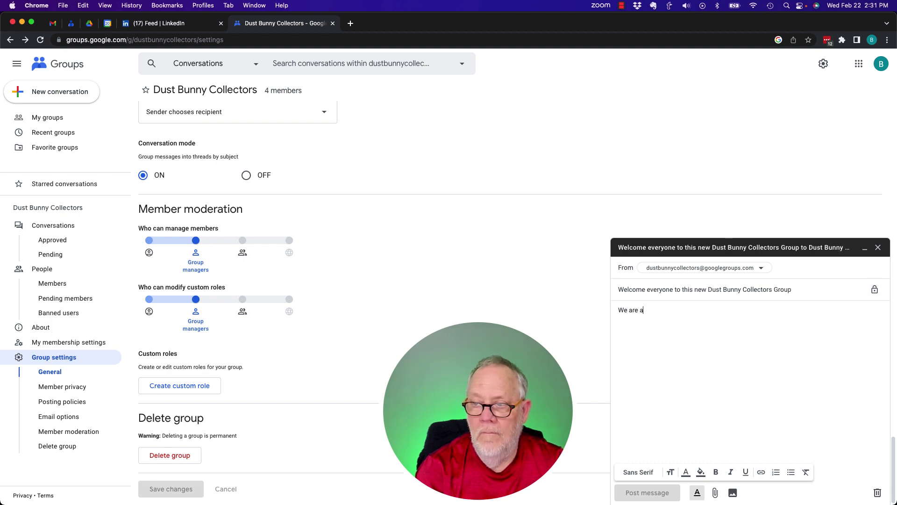
type("ll excited yo")
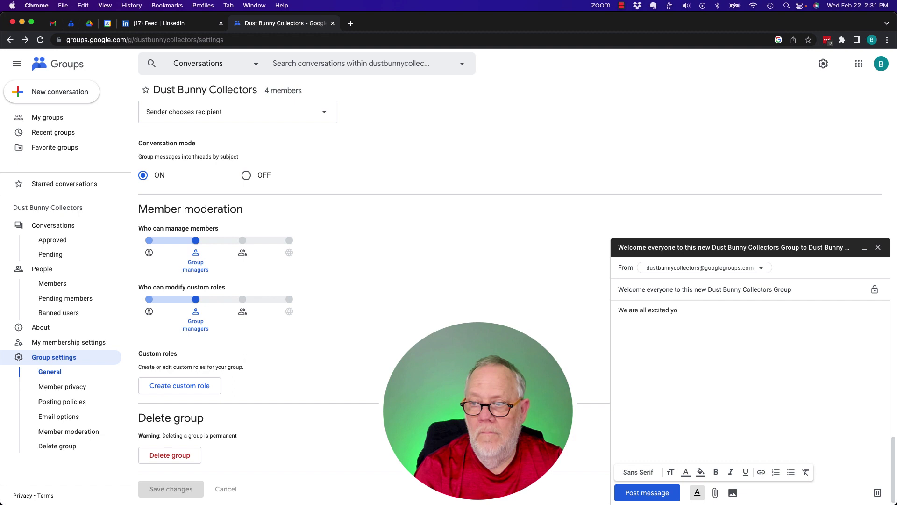
type("u are here")
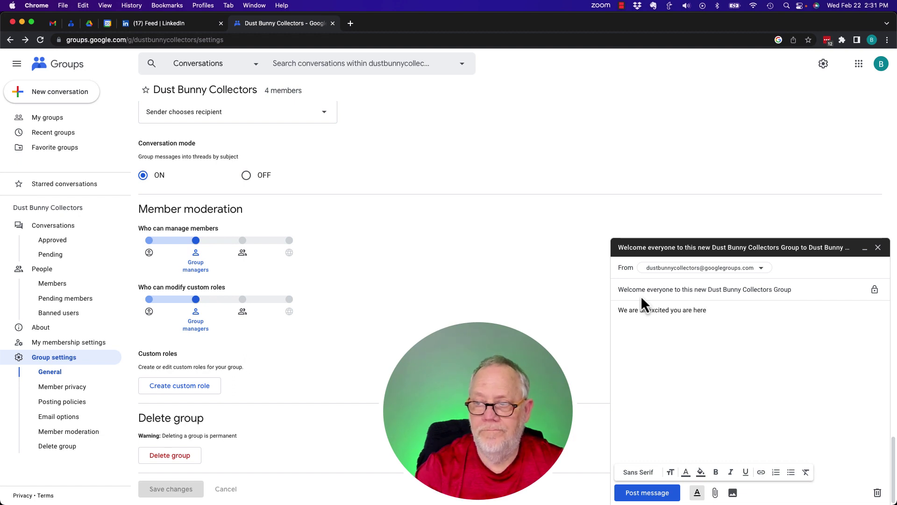
left_click(647, 493)
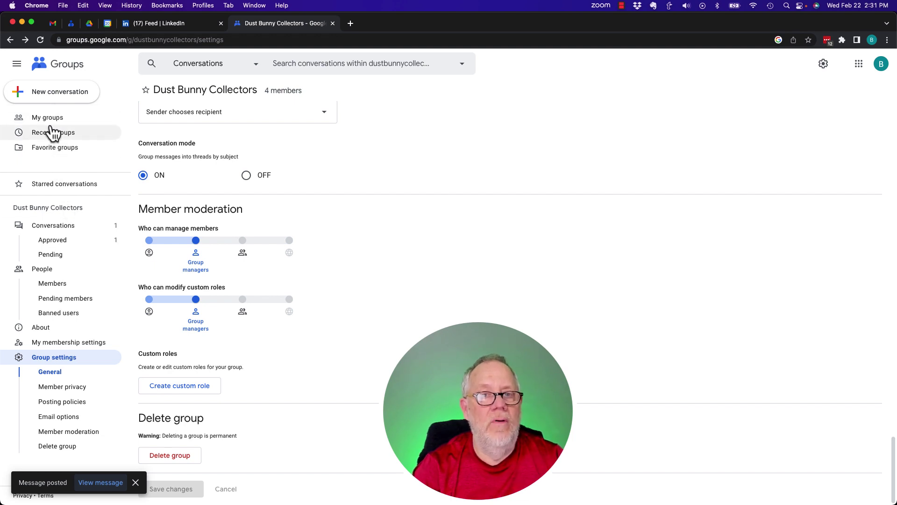
left_click(53, 229)
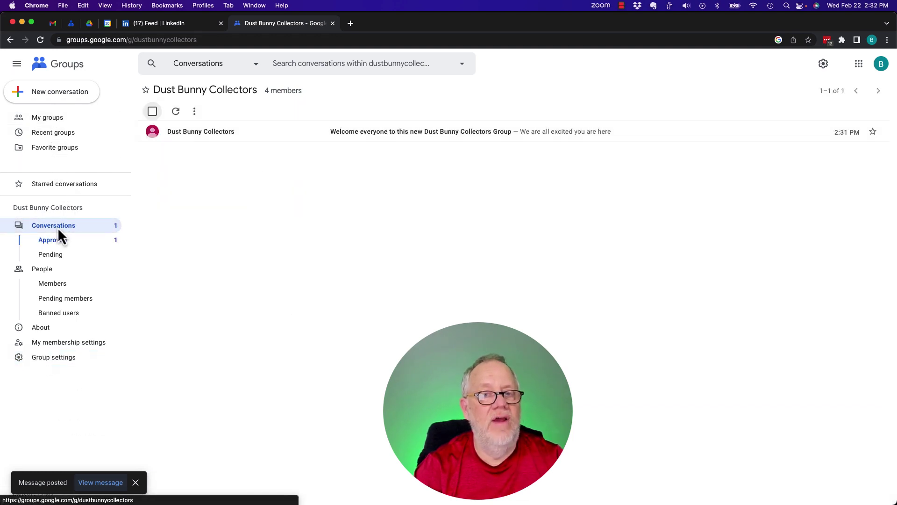
left_click(187, 135)
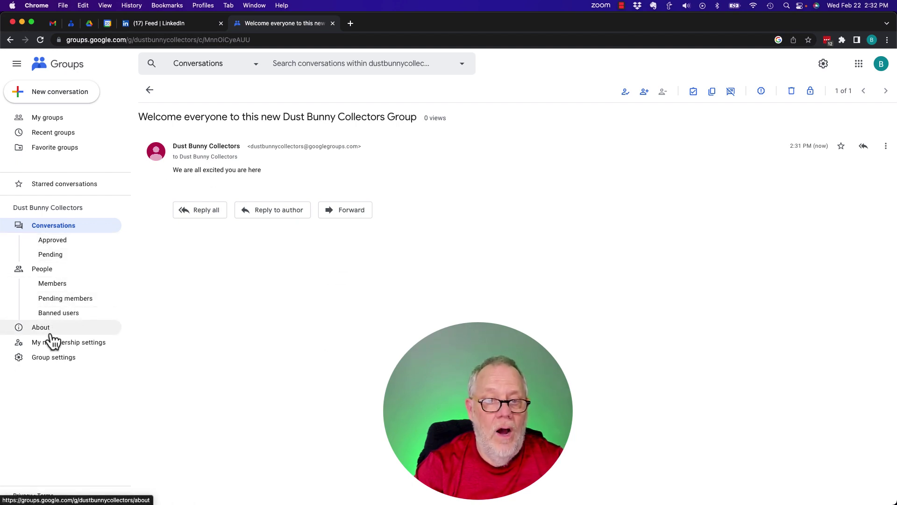
left_click(50, 359)
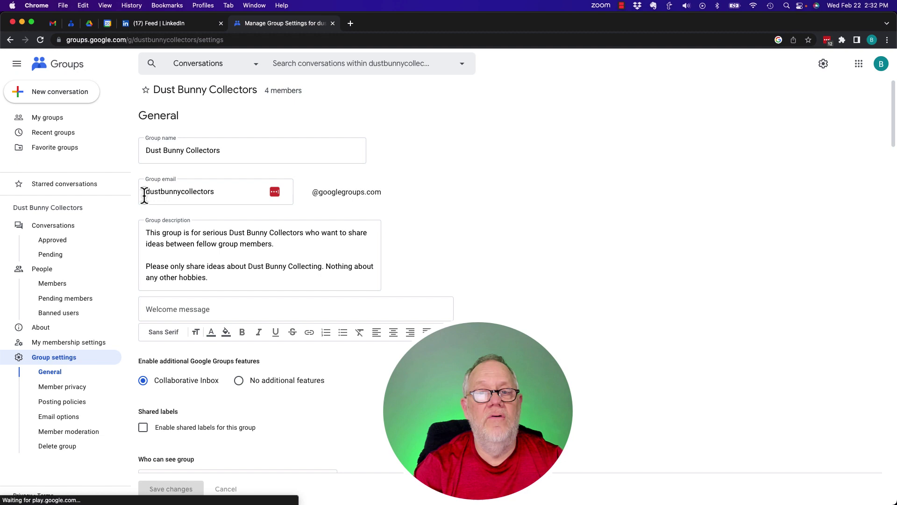
- Select the name part of the group email, then show the People > Members list
left_click_drag(144, 196, 237, 195)
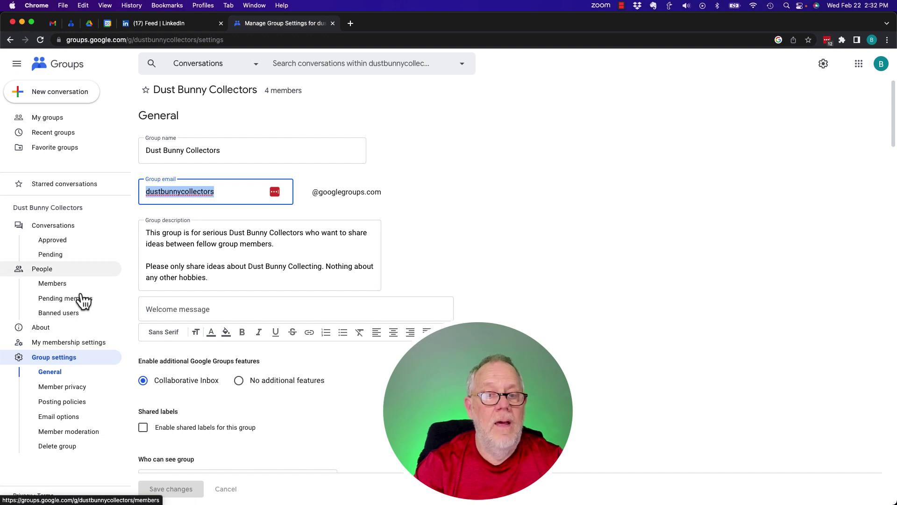
left_click(59, 286)
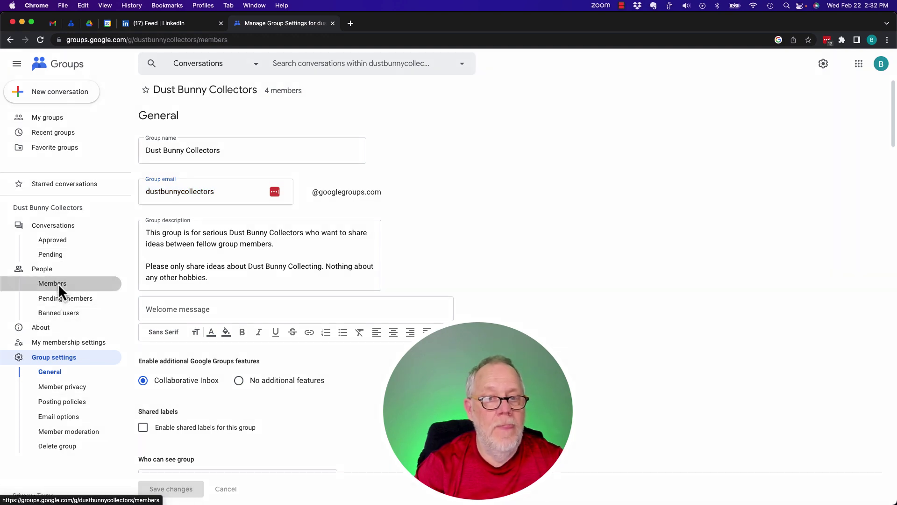